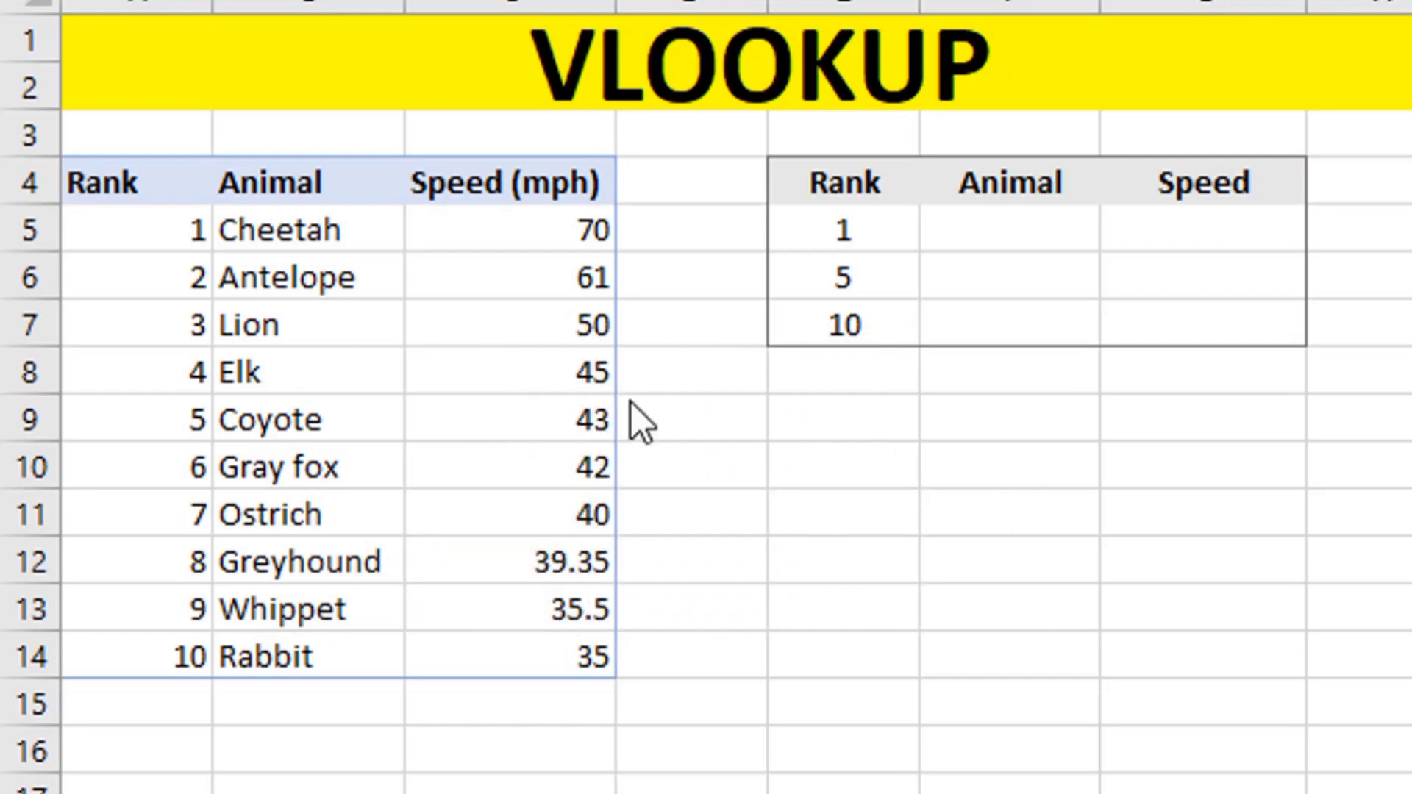
# - Review the Rank, Animal and Speed (mph) columns of the source table
pyautogui.moveTo(148, 187); pyautogui.dragTo(378, 183)
pyautogui.click(150, 174)
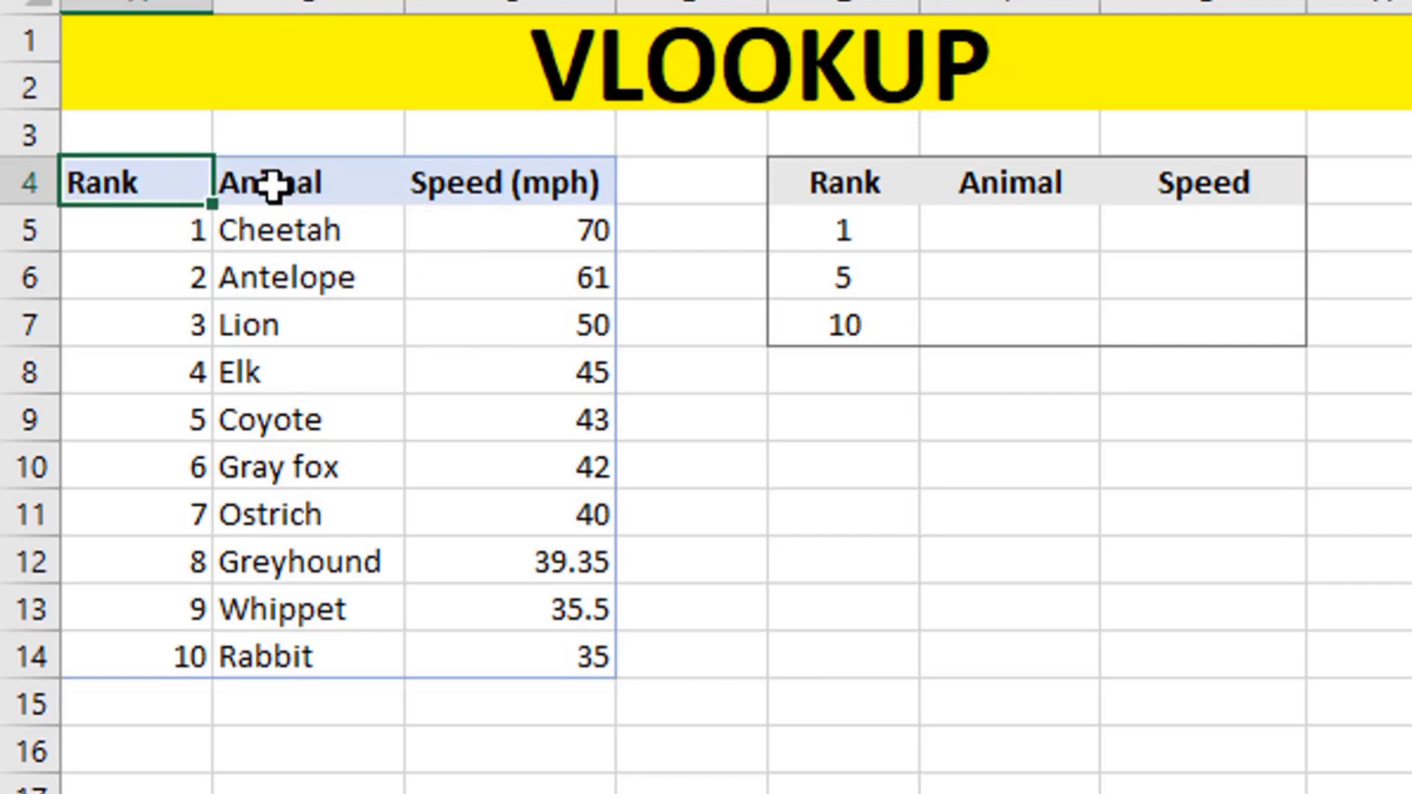
pyautogui.moveTo(277, 189); pyautogui.dragTo(272, 654)
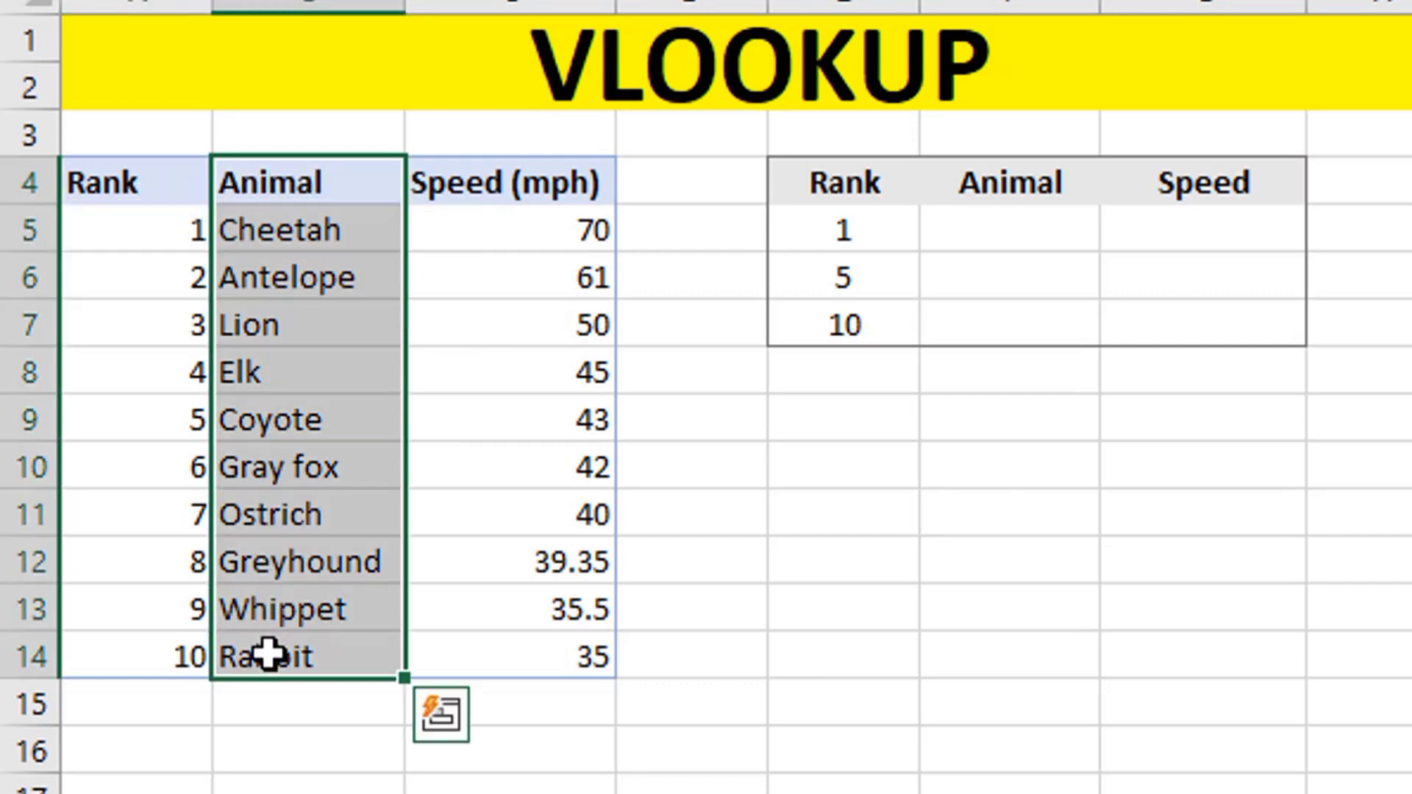
pyautogui.click(572, 187)
pyautogui.moveTo(572, 187); pyautogui.dragTo(545, 627)
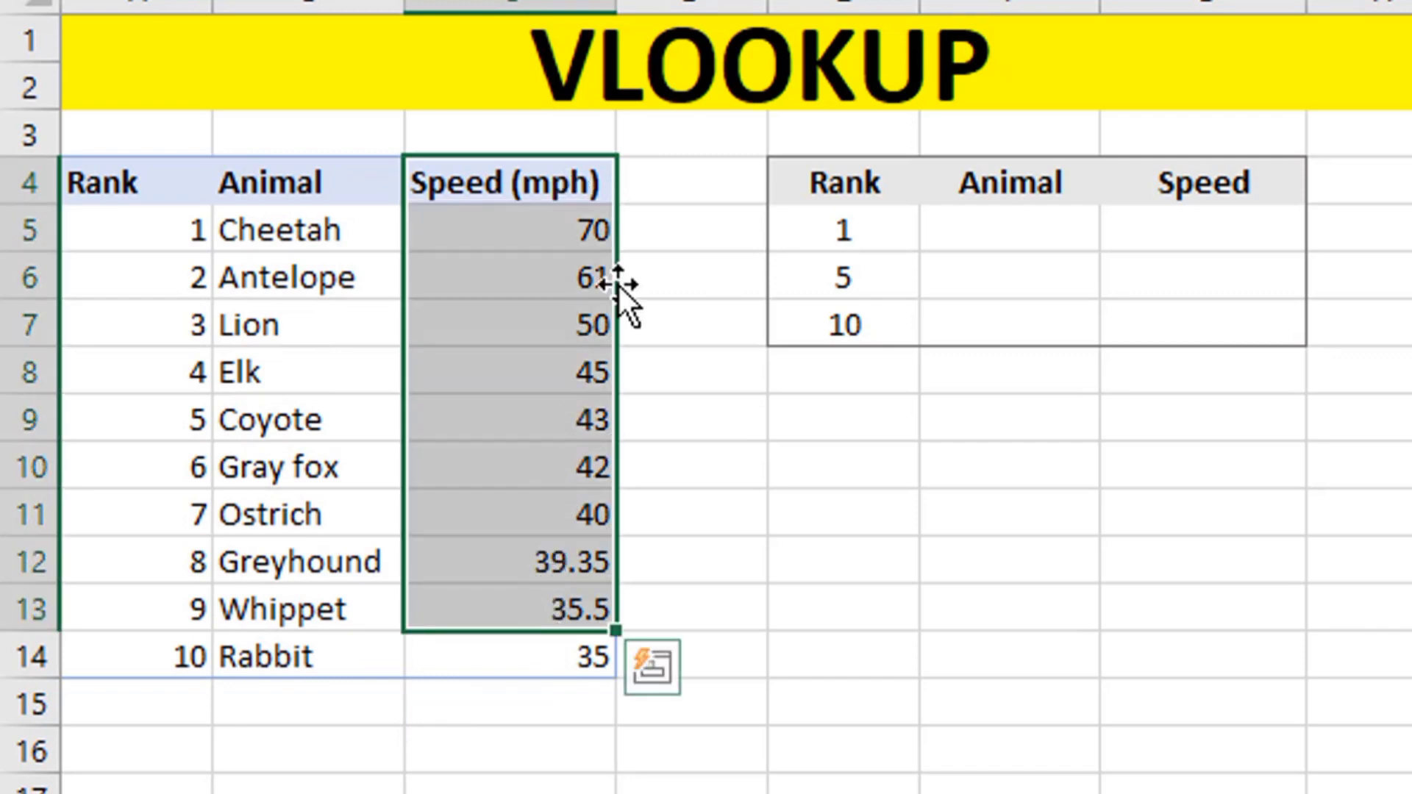
# - Review the lookup table's ranks 1, 5 and 10 and its blank Animal and Speed cells
pyautogui.click(818, 275)
pyautogui.click(879, 187)
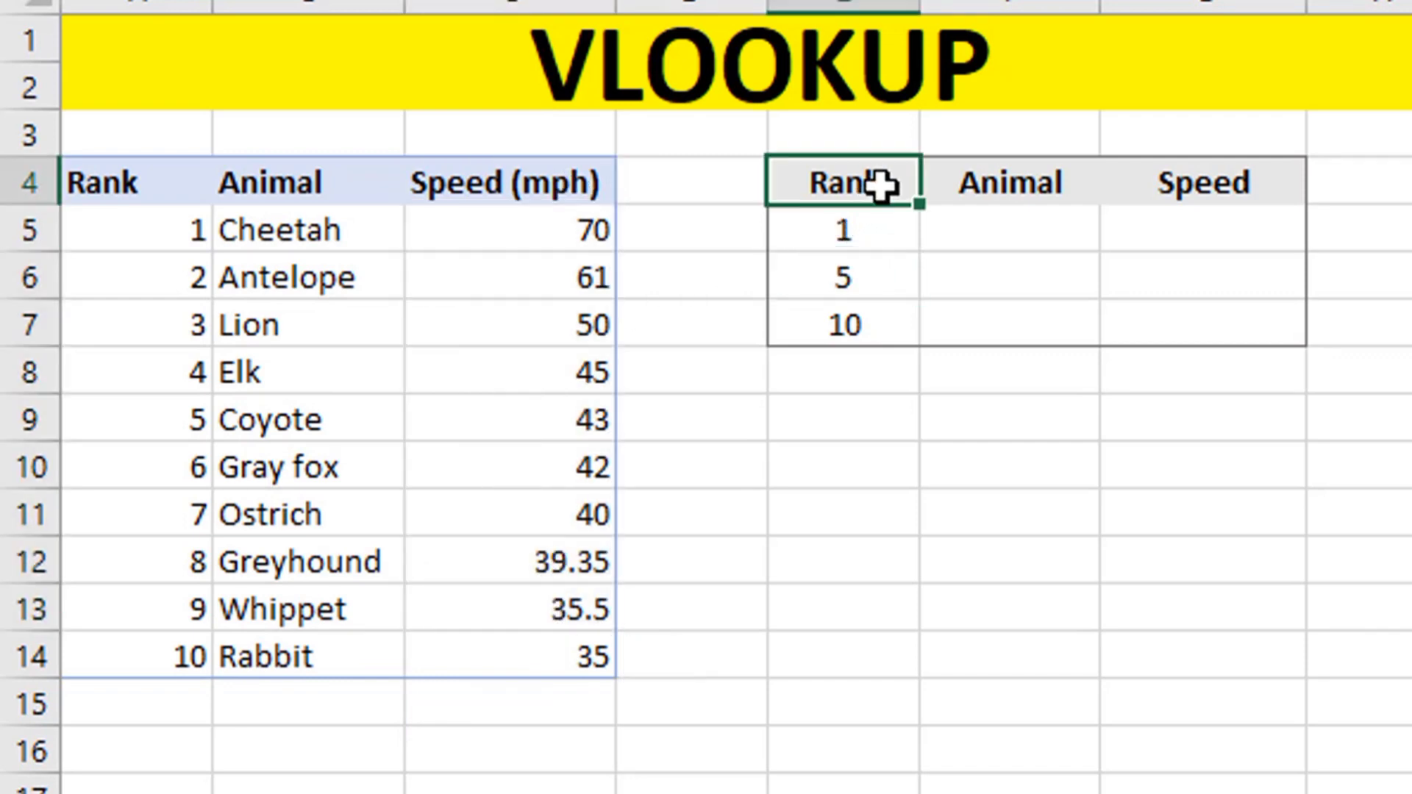
pyautogui.moveTo(880, 186); pyautogui.dragTo(884, 324)
pyautogui.click(888, 246)
pyautogui.click(881, 291)
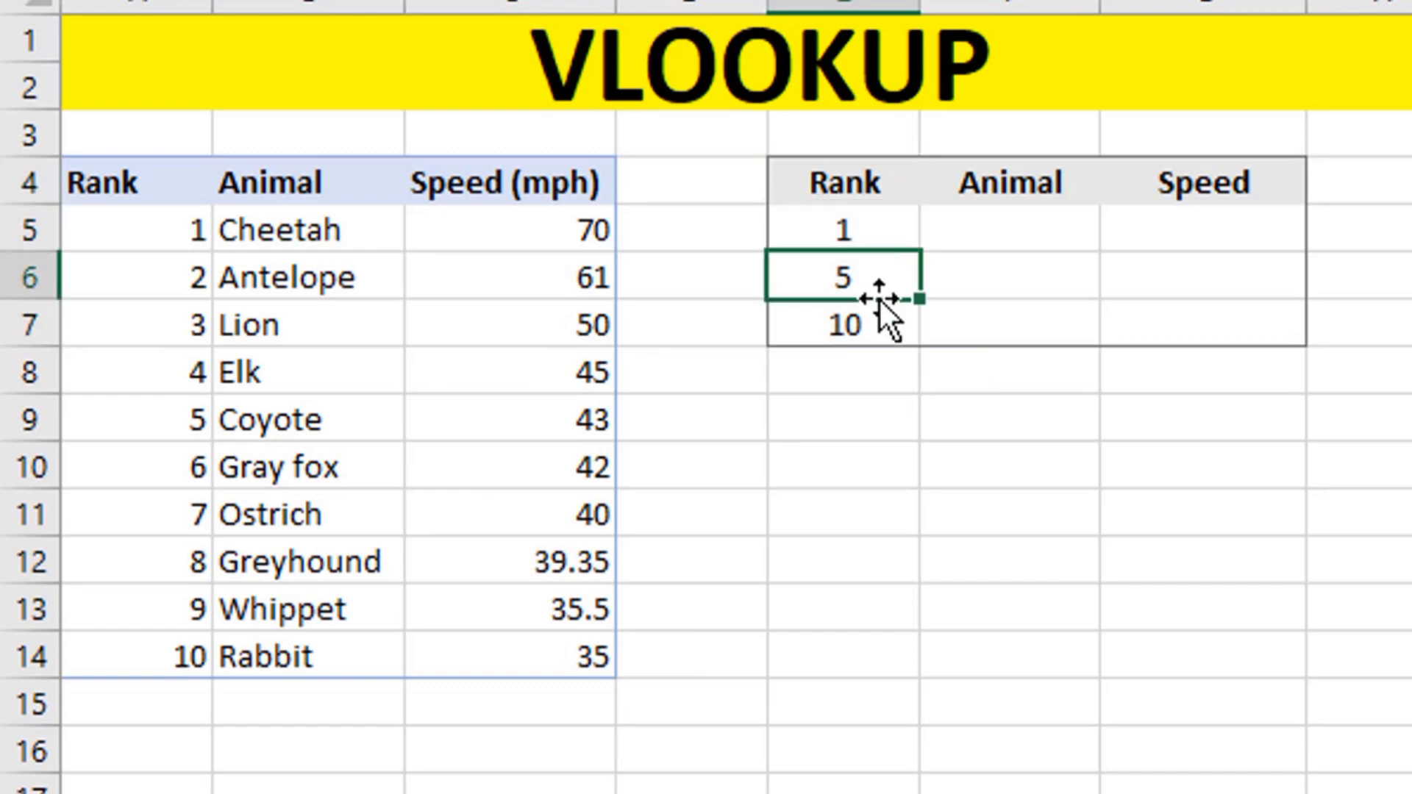
pyautogui.click(878, 310)
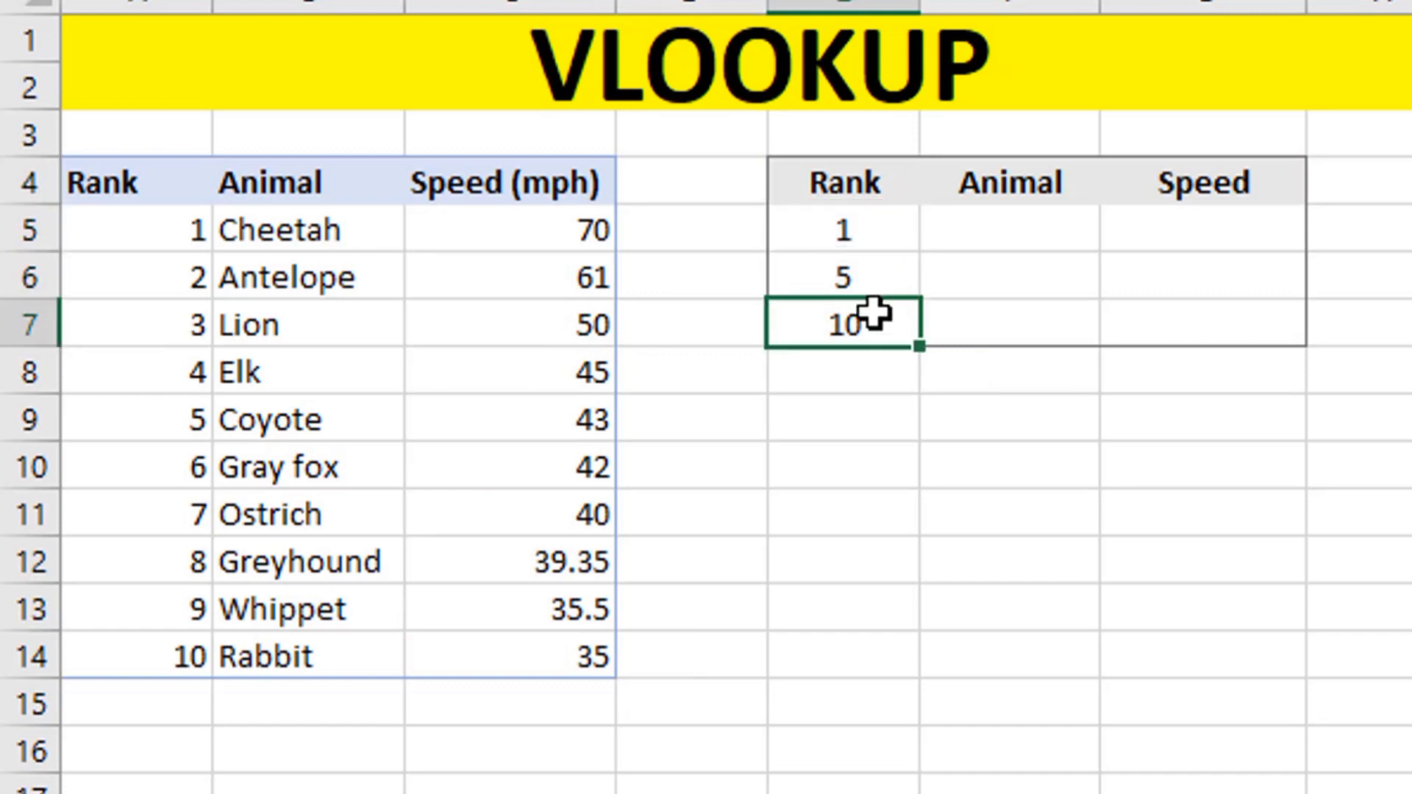
pyautogui.click(1004, 223)
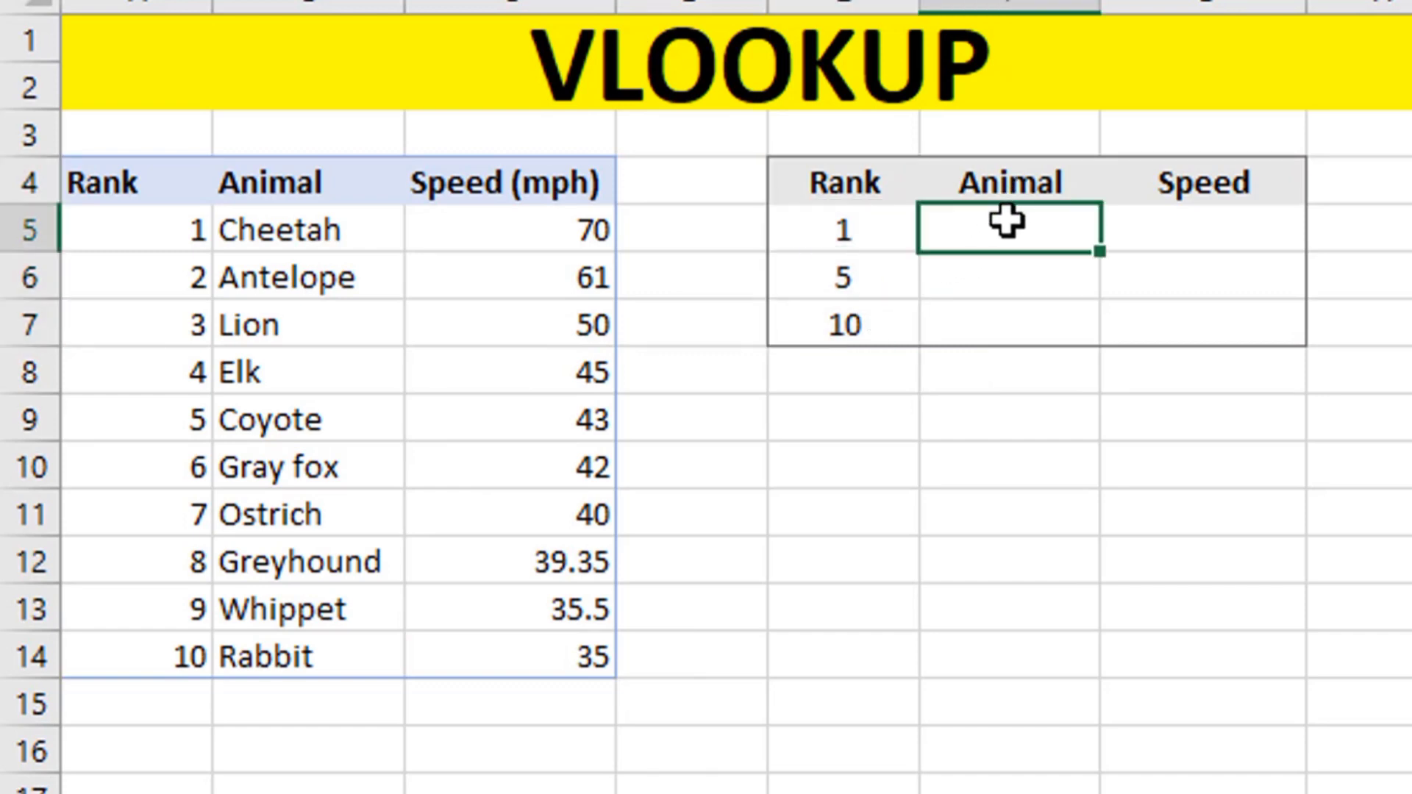
pyautogui.click(1026, 292)
pyautogui.click(1014, 324)
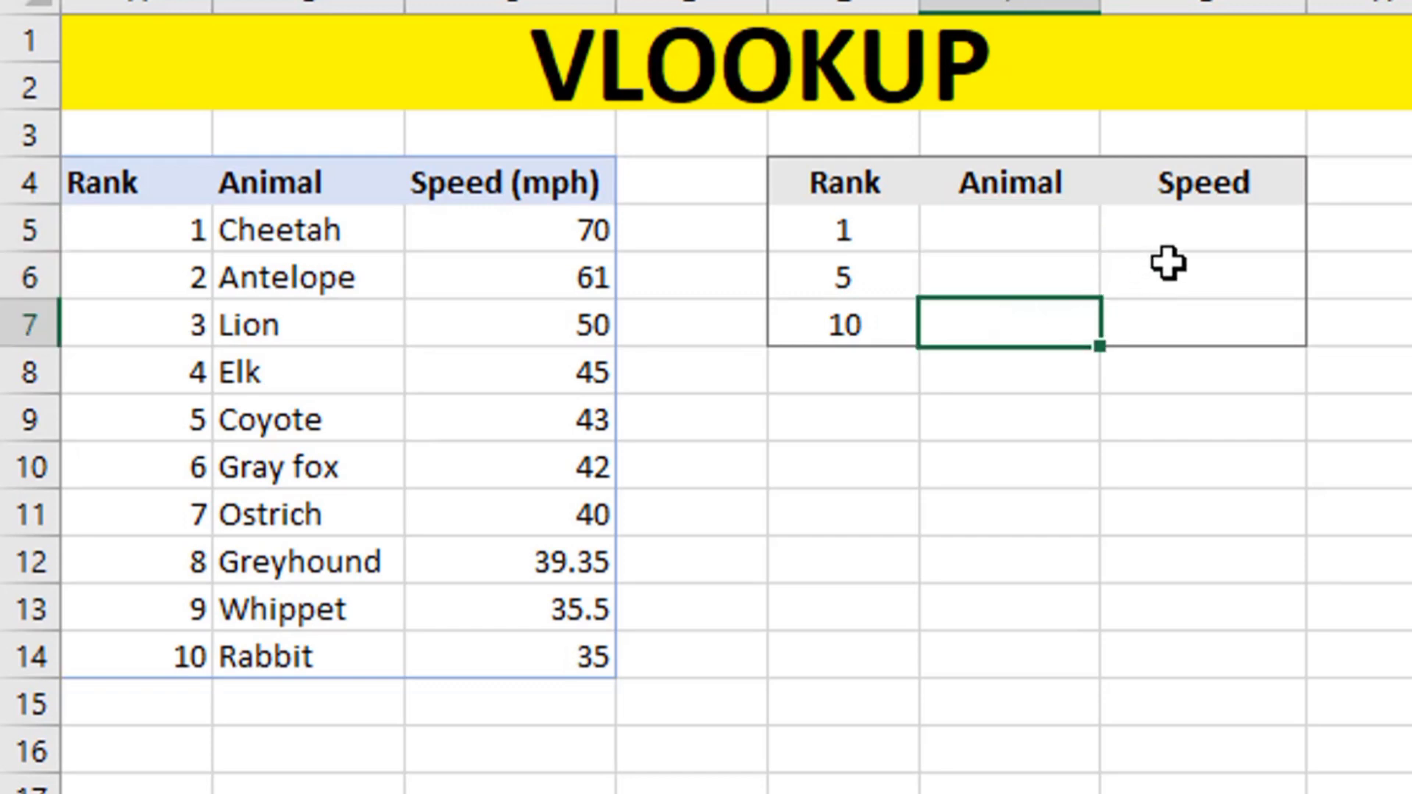
pyautogui.moveTo(1207, 242); pyautogui.dragTo(1214, 327)
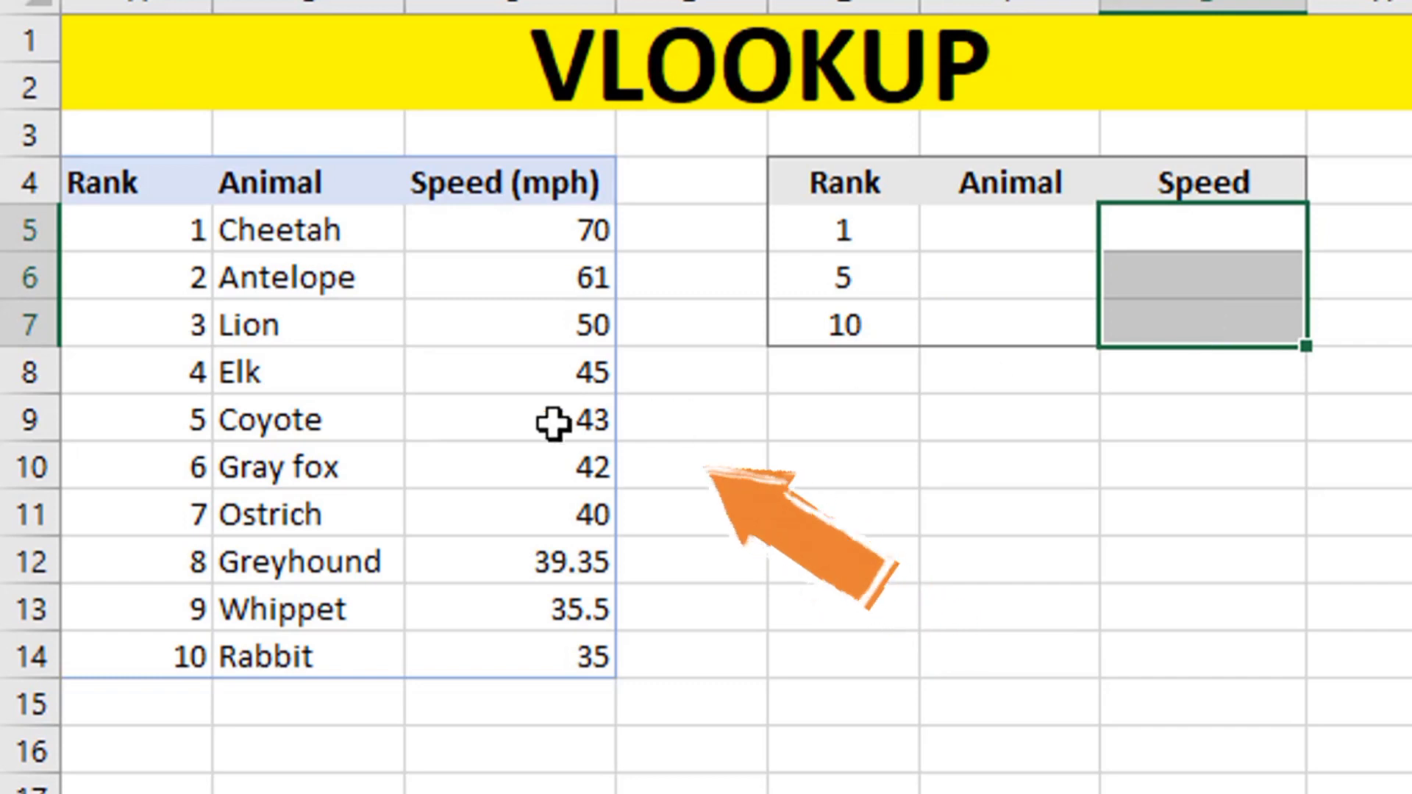
pyautogui.moveTo(1026, 233); pyautogui.dragTo(1154, 303)
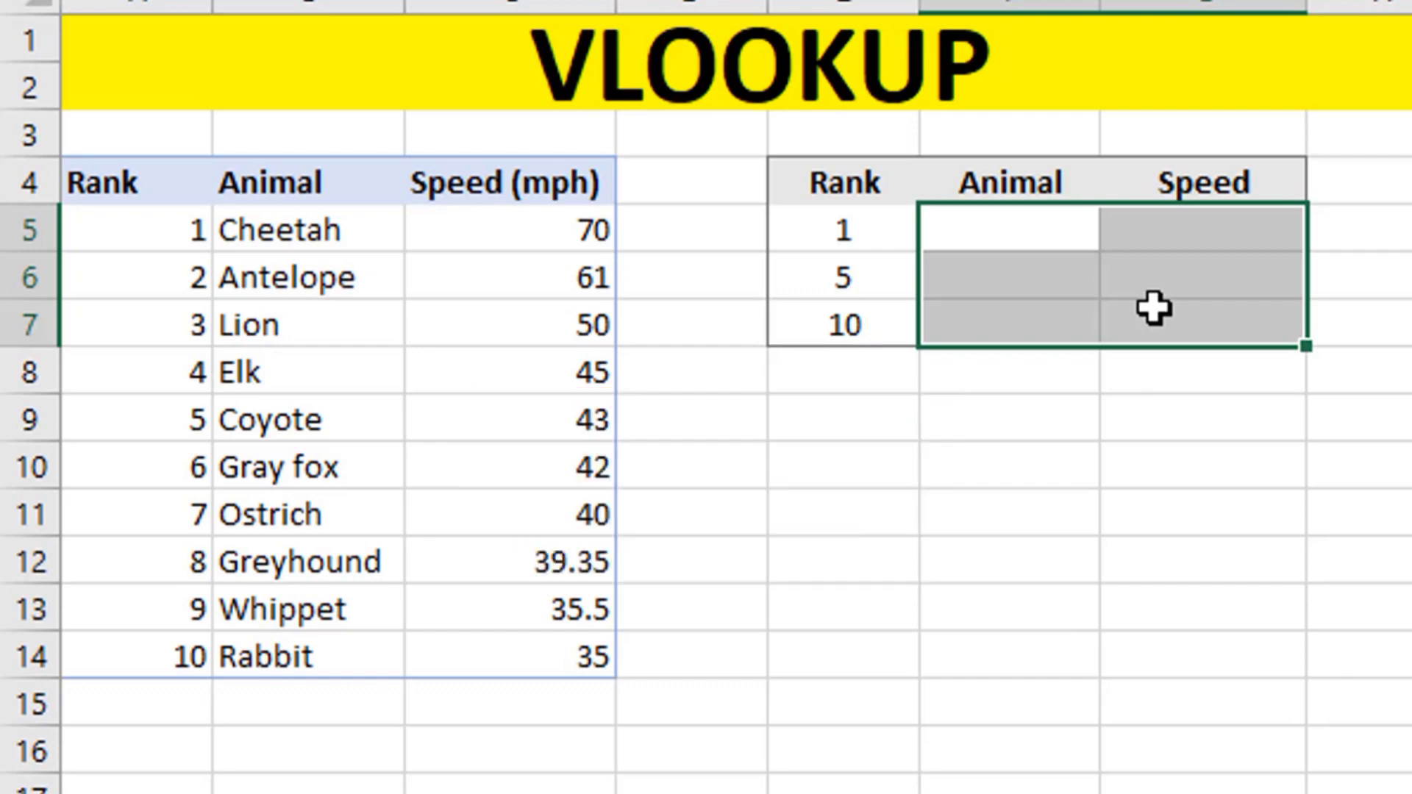
pyautogui.click(1039, 234)
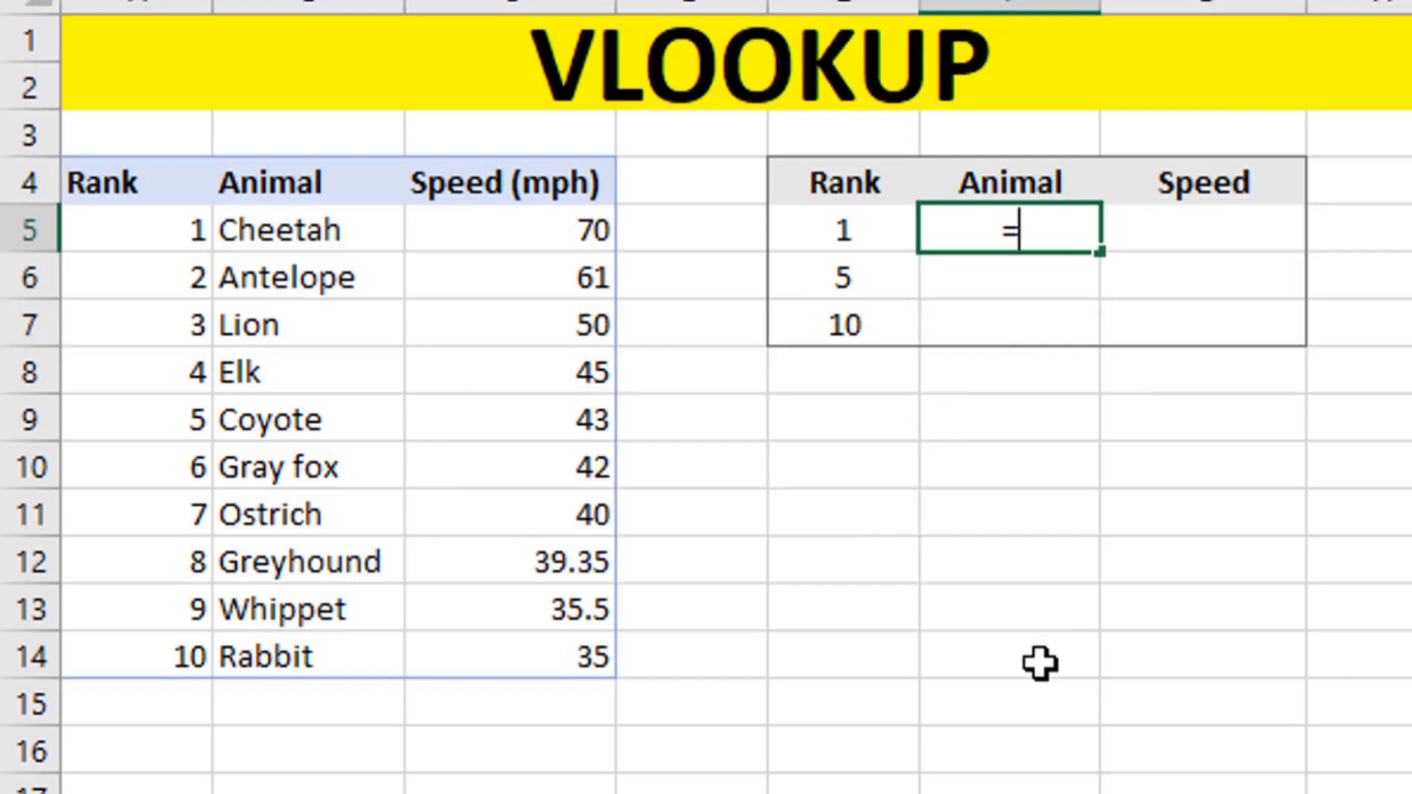
pyautogui.write('=VLOOKU')
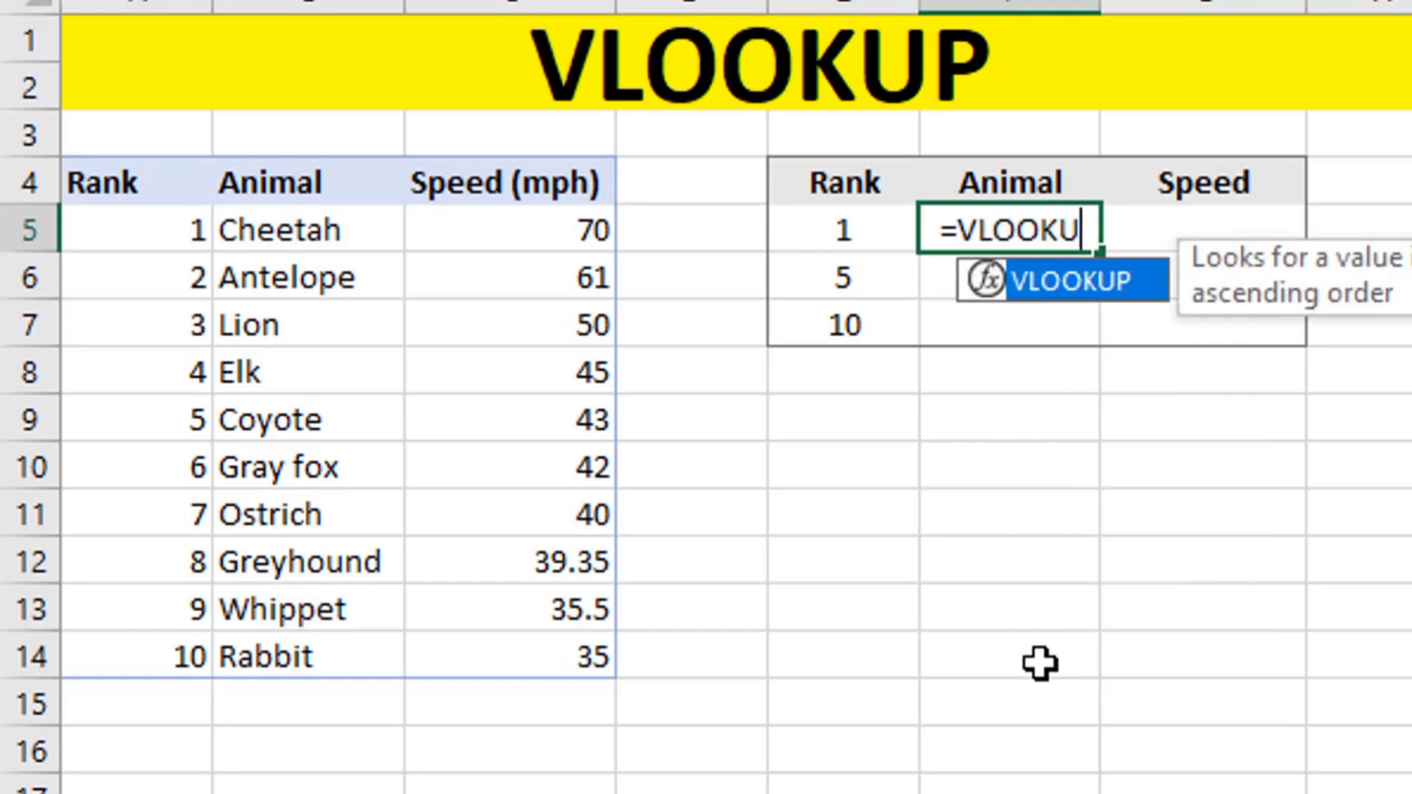
pyautogui.write('P(')
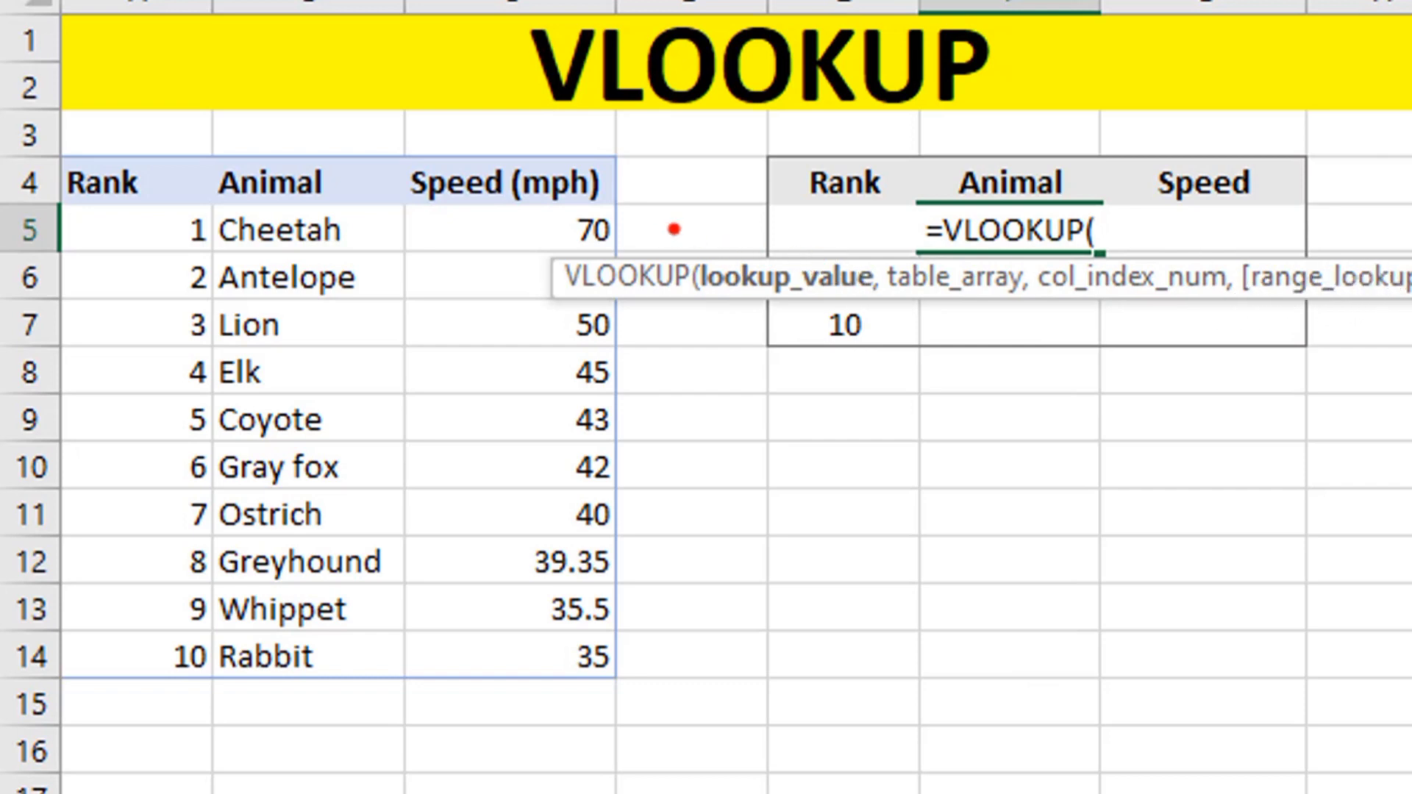
pyautogui.moveTo(682, 226)
pyautogui.mouseDown()
pyautogui.moveTo(560, 257)
pyautogui.moveTo(634, 294)
pyautogui.moveTo(896, 340)
pyautogui.moveTo(1410, 314)
pyautogui.moveTo(1143, 233)
pyautogui.moveTo(682, 225)
pyautogui.mouseUp()
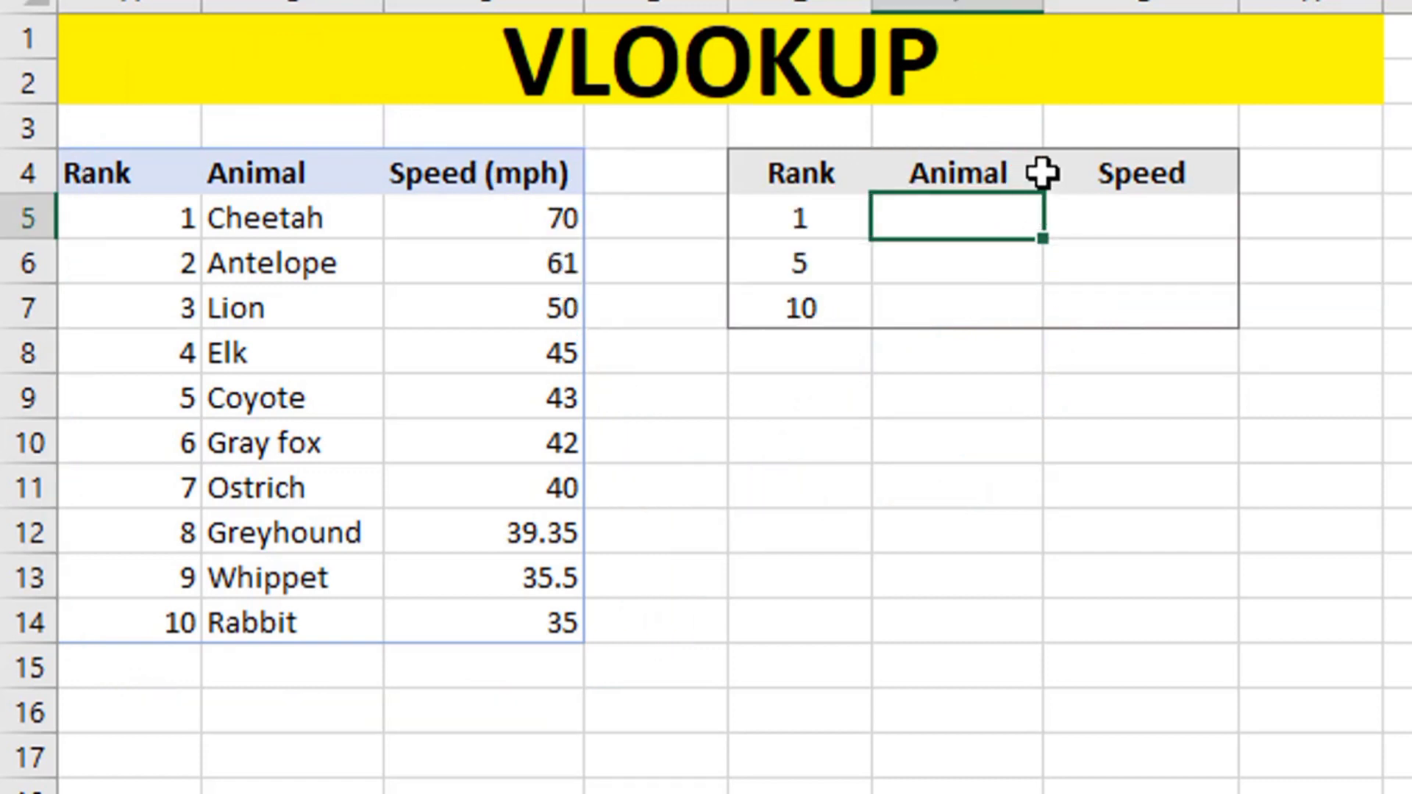
# - Widen the lookup table's Animal column and enter =VLOOKUP(E5,A4:C14,2,0) in its rank 1 cell
pyautogui.moveTo(1043, 8); pyautogui.dragTo(1187, 13)
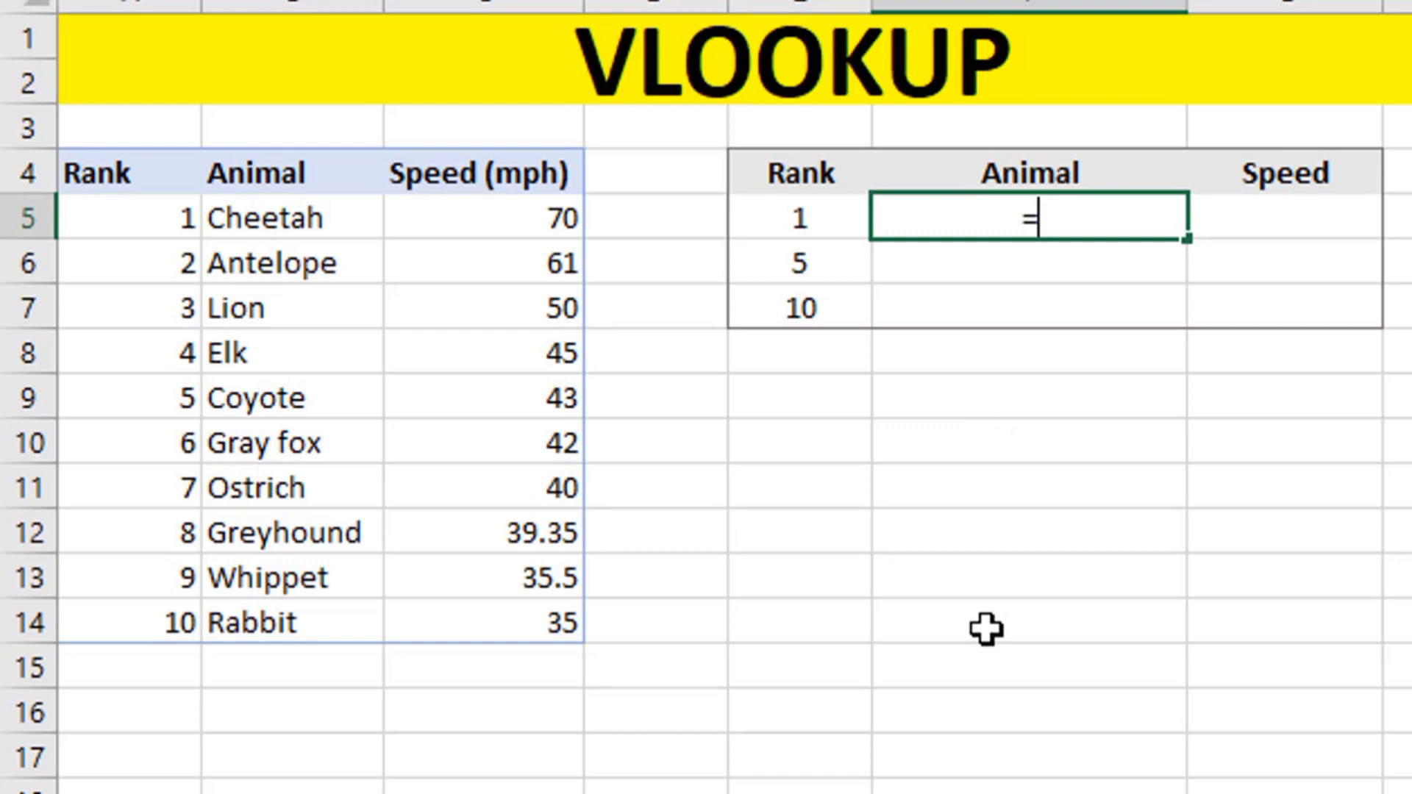
pyautogui.write('VLOOKUP(')
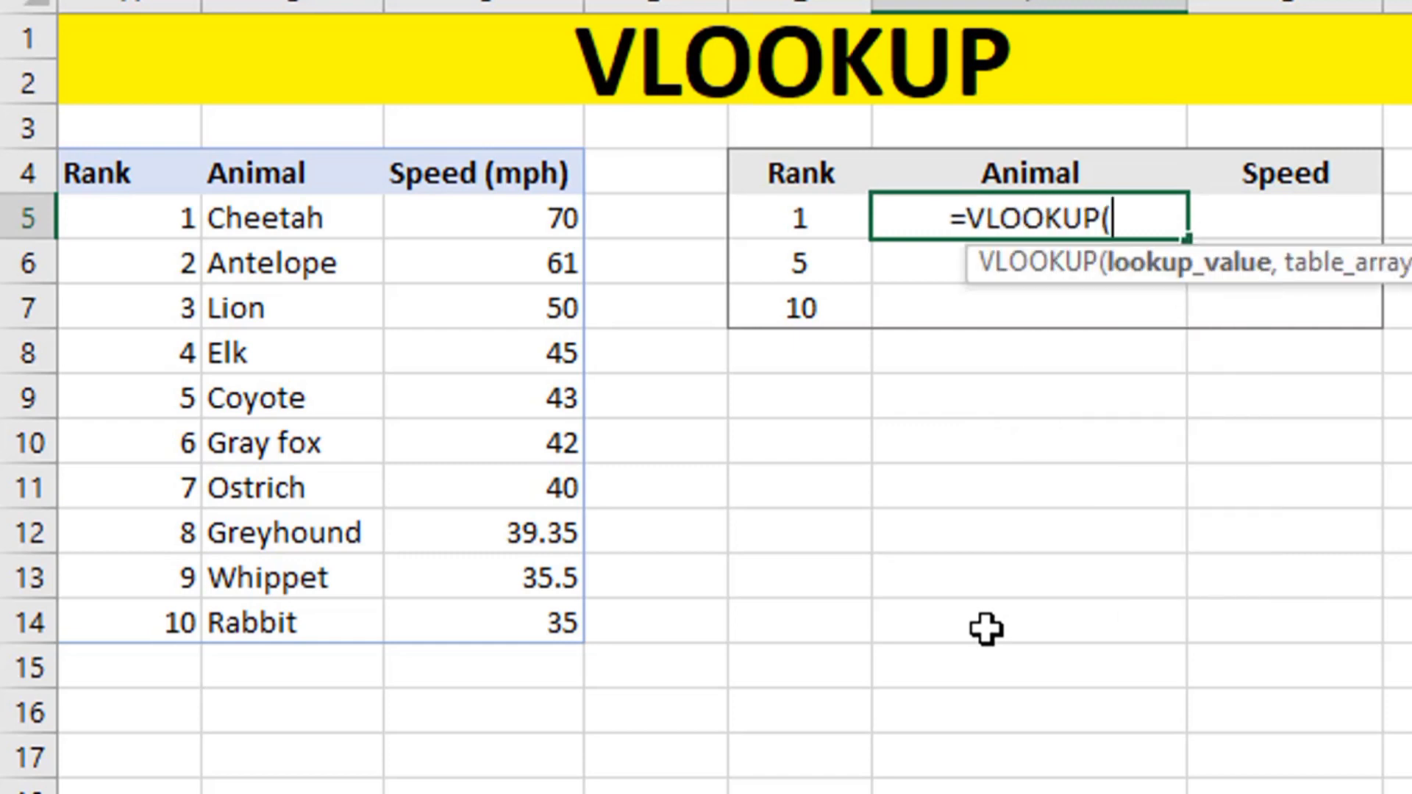
pyautogui.moveTo(1289, 266); pyautogui.dragTo(942, 353)
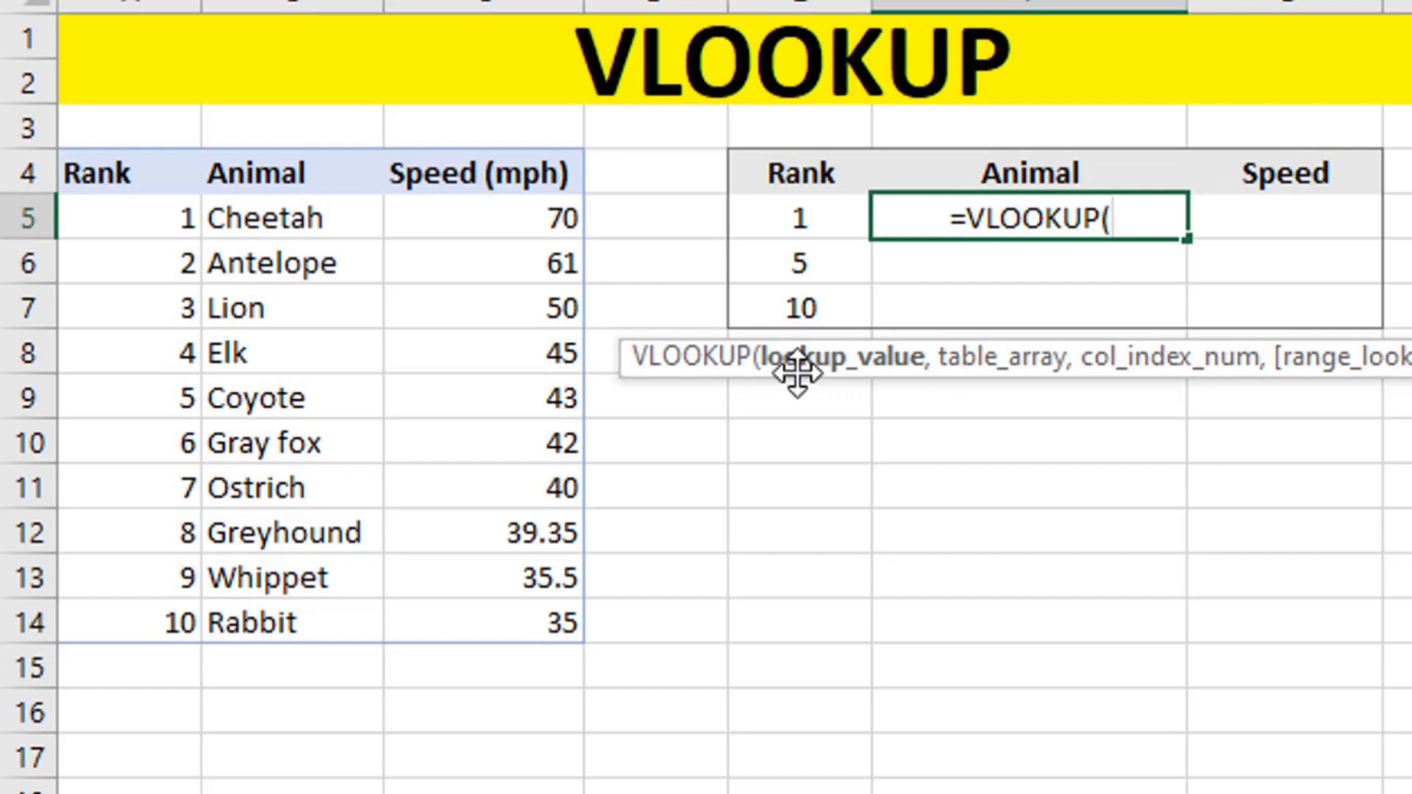
pyautogui.click(812, 218)
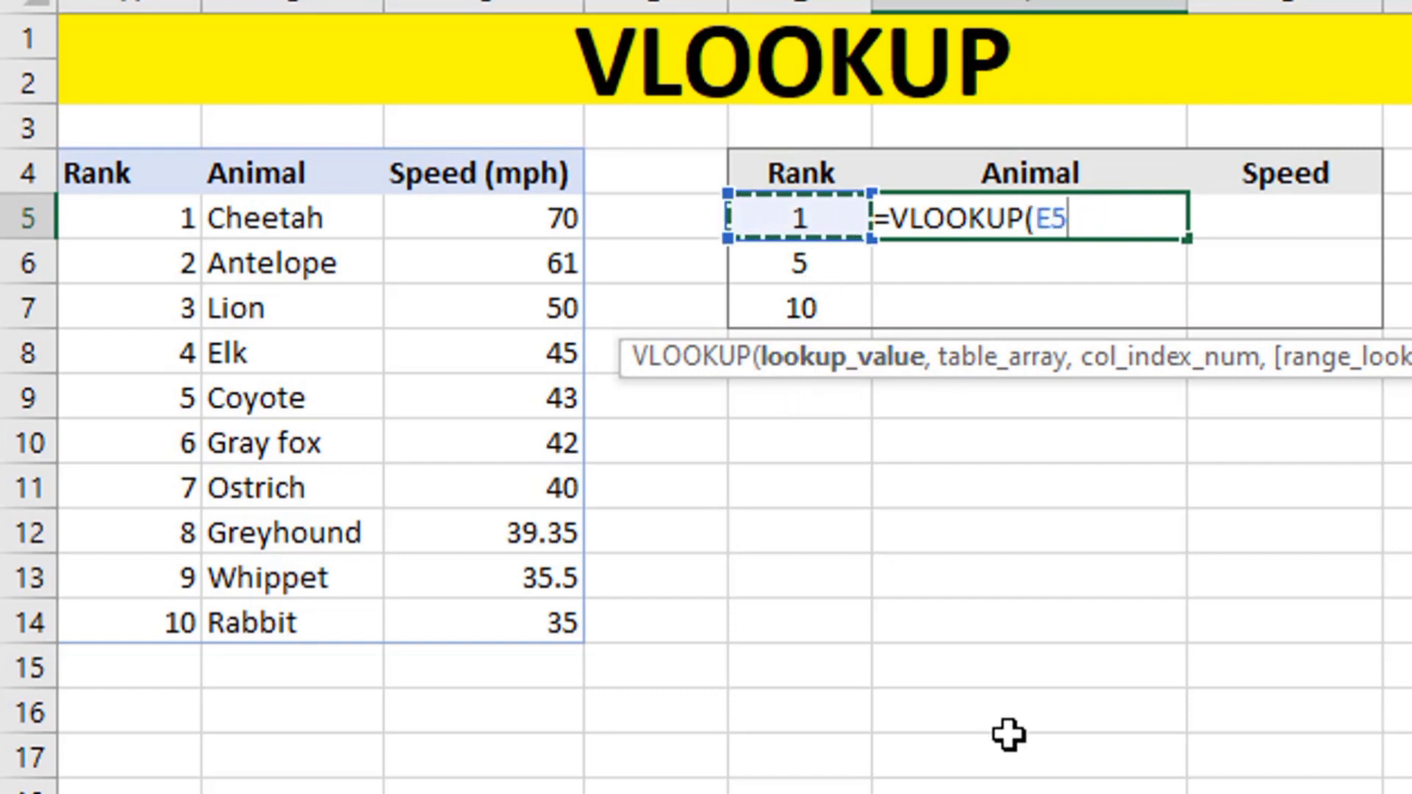
pyautogui.write(',')
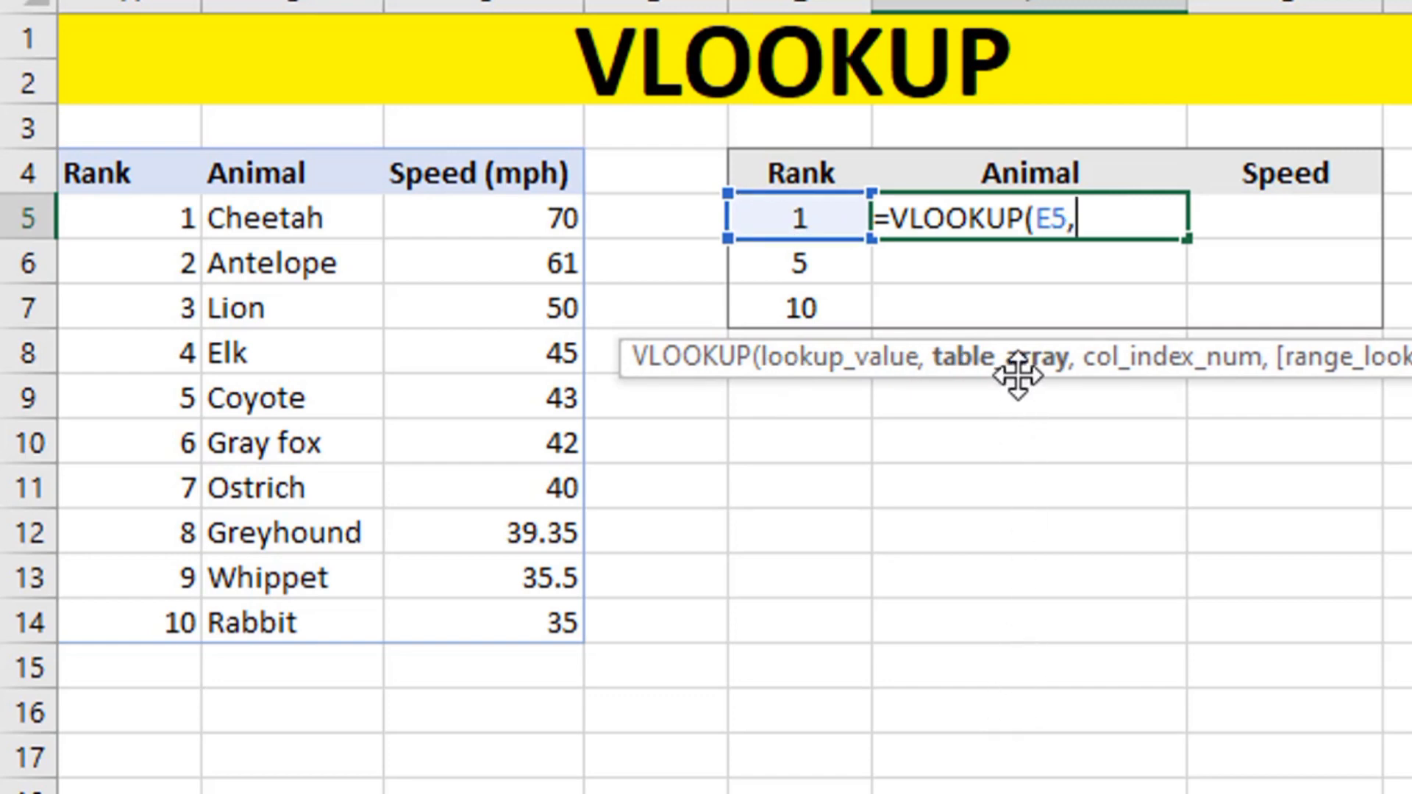
pyautogui.moveTo(162, 176); pyautogui.dragTo(478, 601)
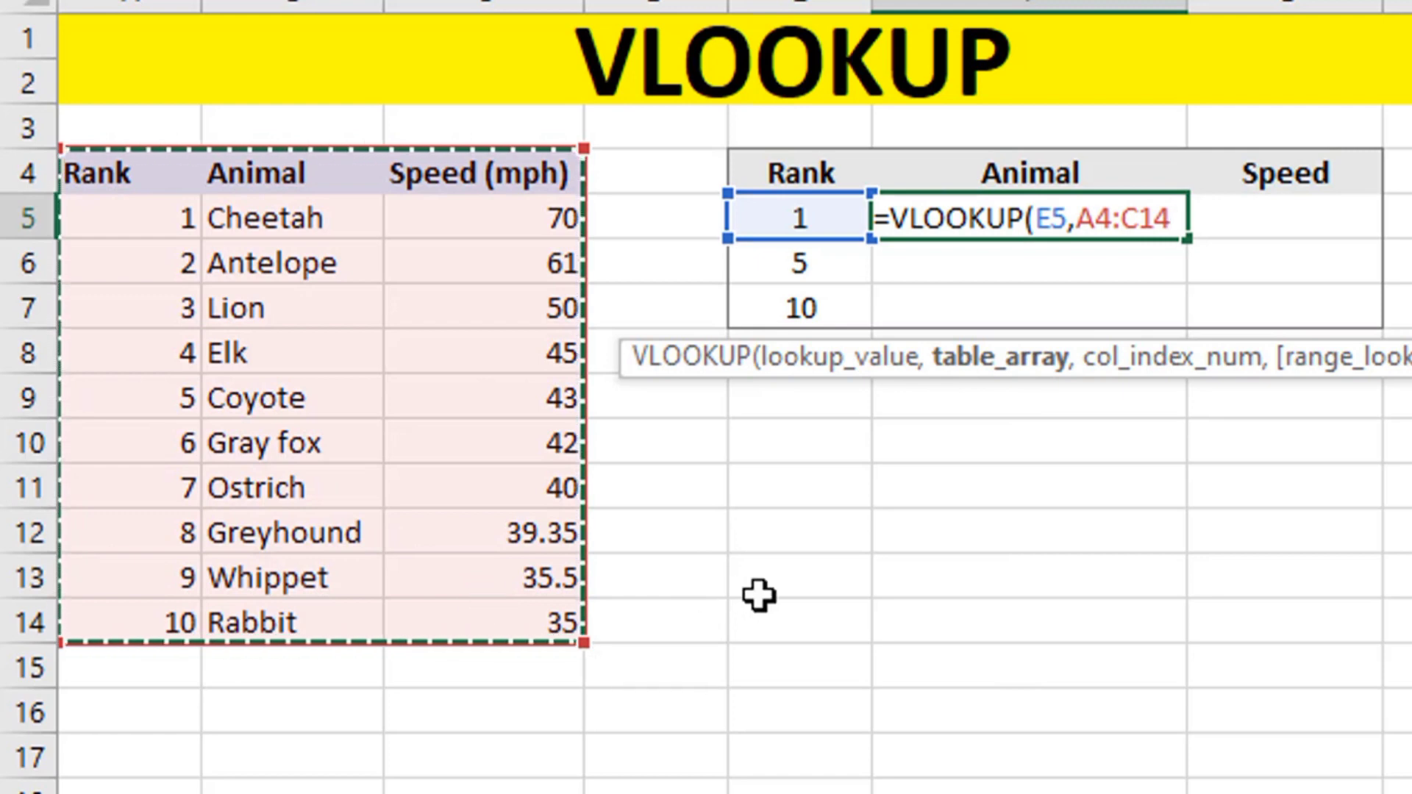
pyautogui.write(',')
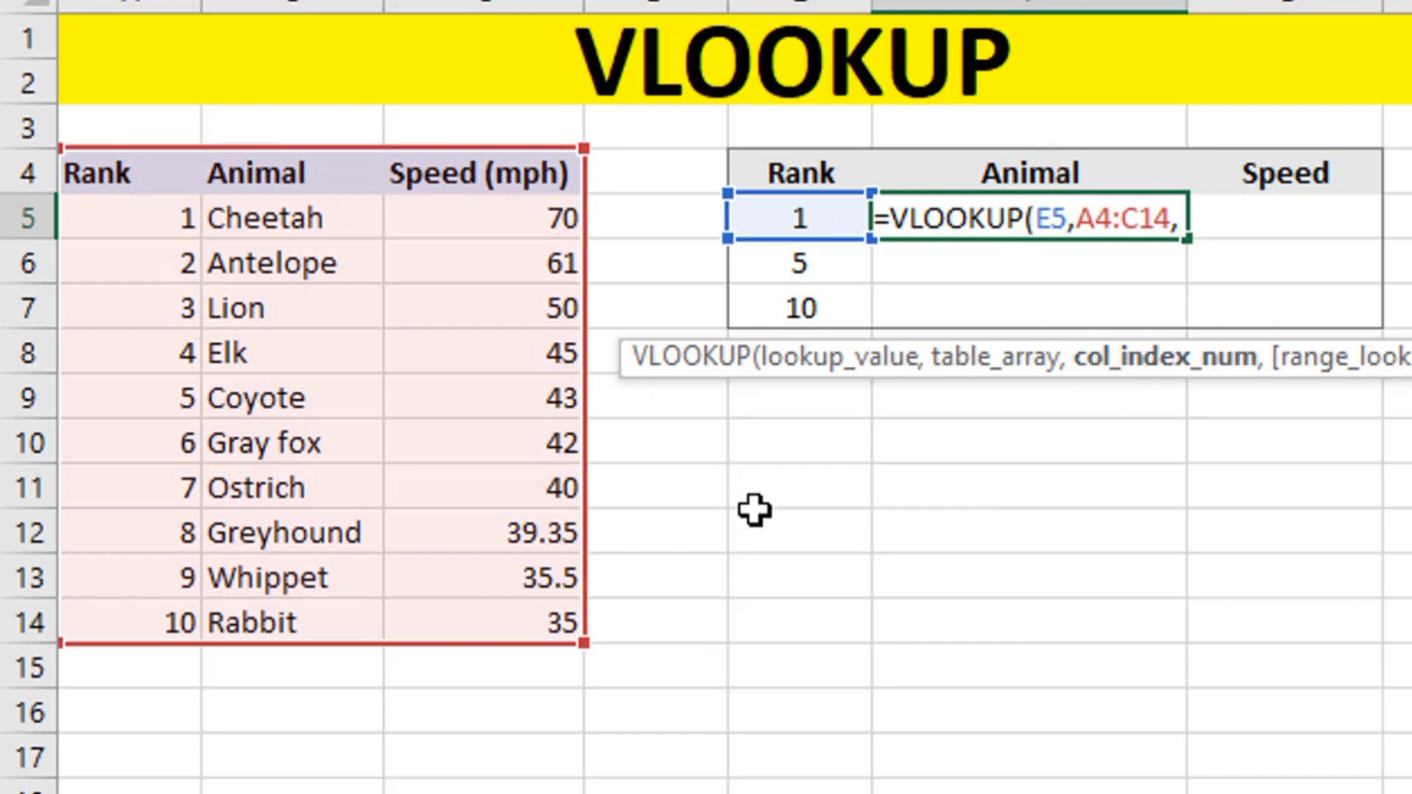
pyautogui.write('2')
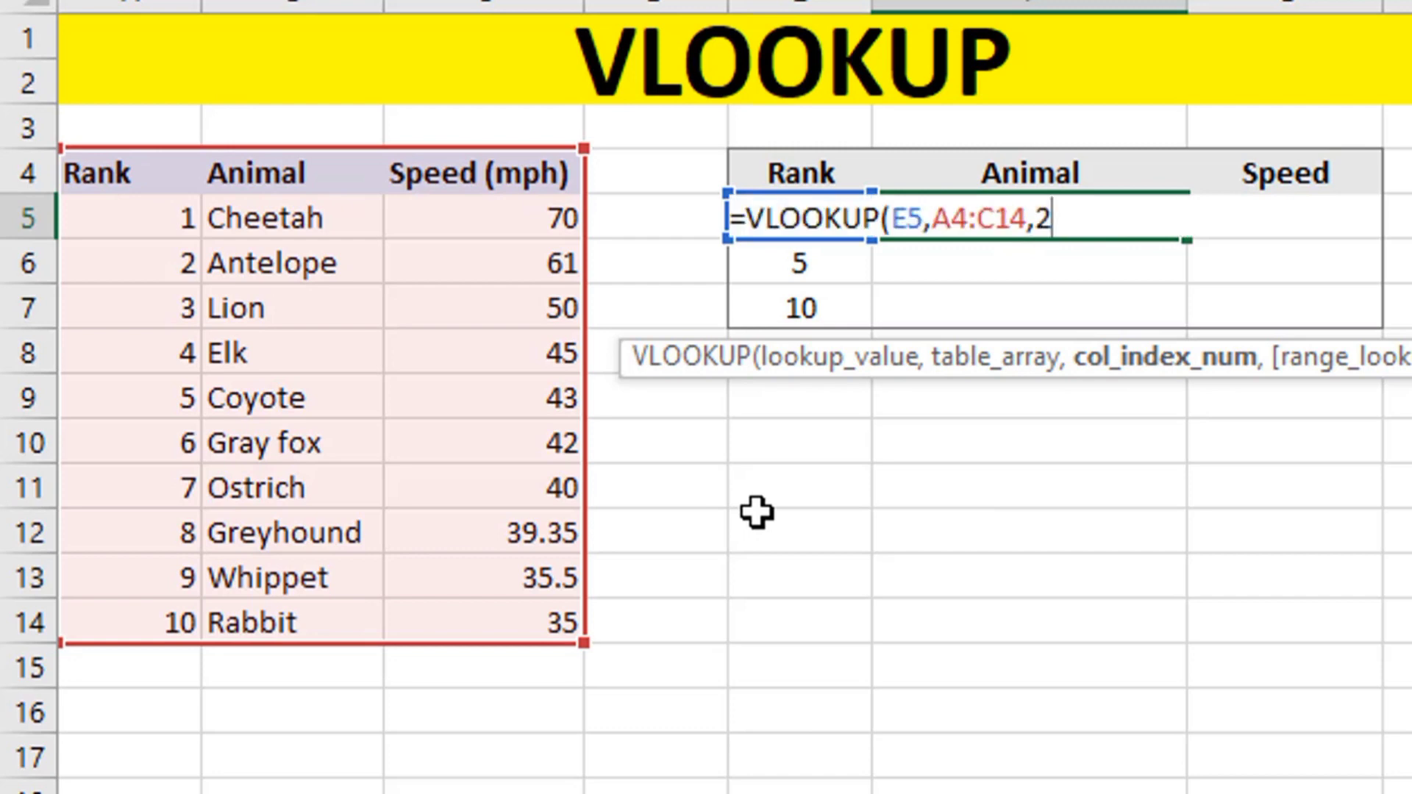
pyautogui.write(',')
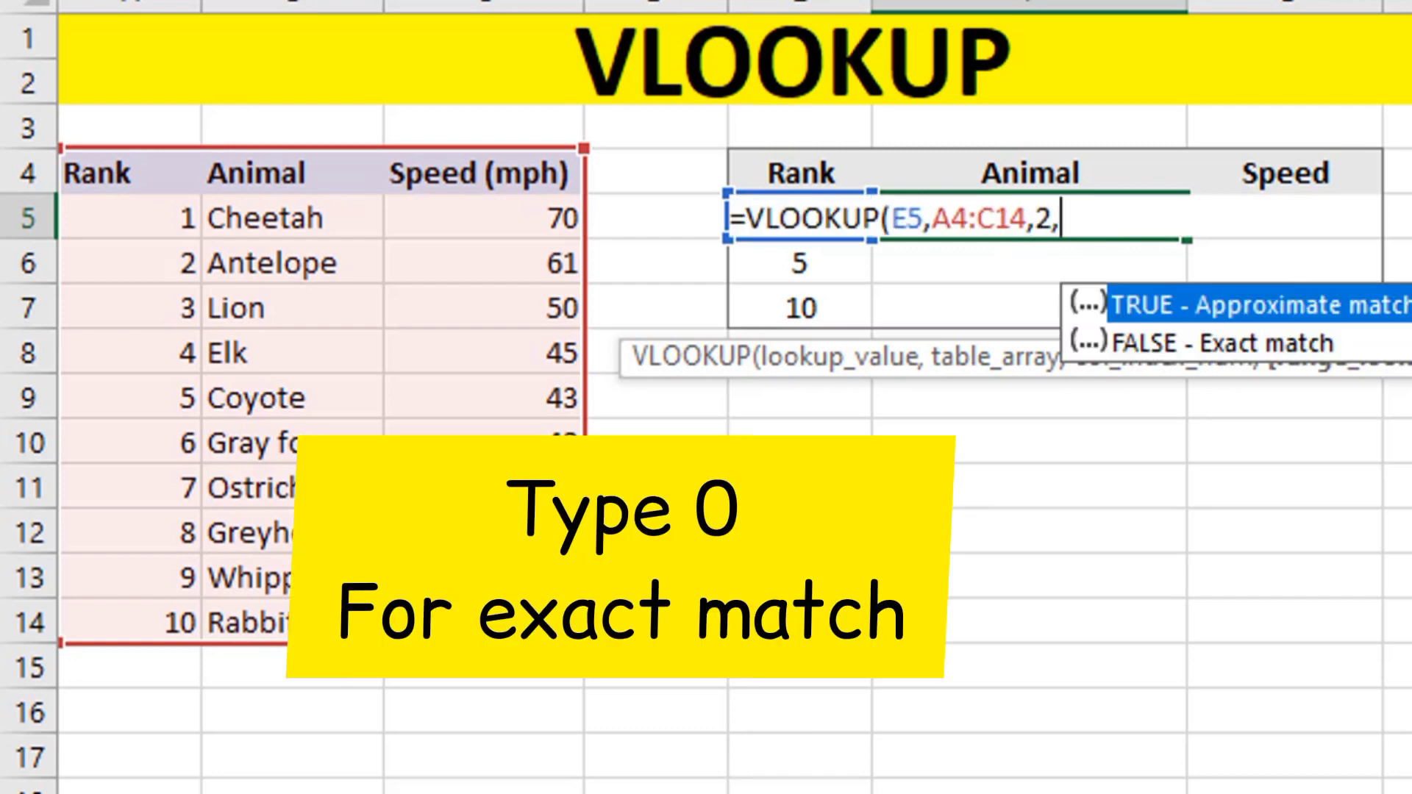
pyautogui.write('0)')
pyautogui.press('Return')
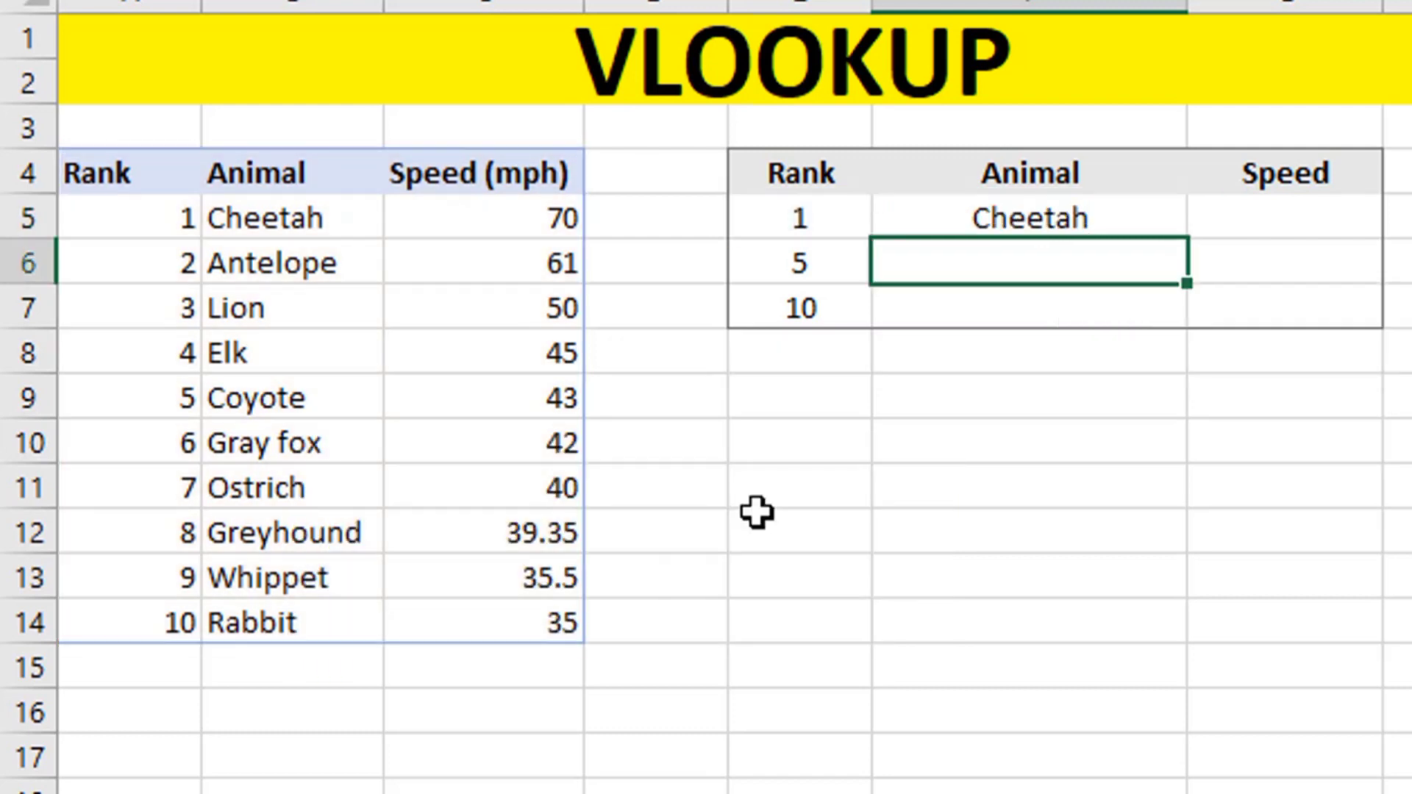
# - Make the table range absolute as $A$4:$C$14 in the rank 1 Animal formula and fill it down to the rank 10 row
pyautogui.click(1006, 209)
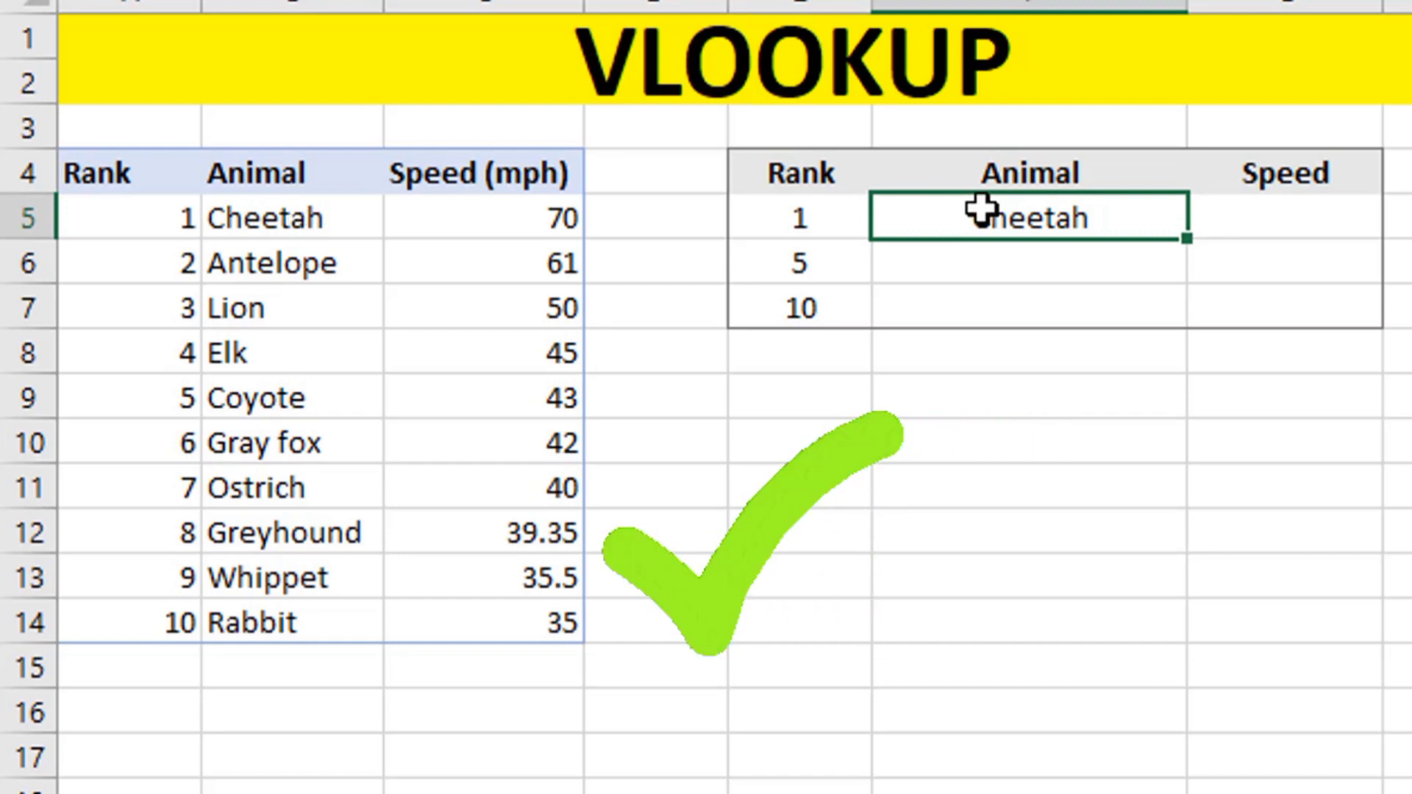
pyautogui.doubleClick(1015, 225)
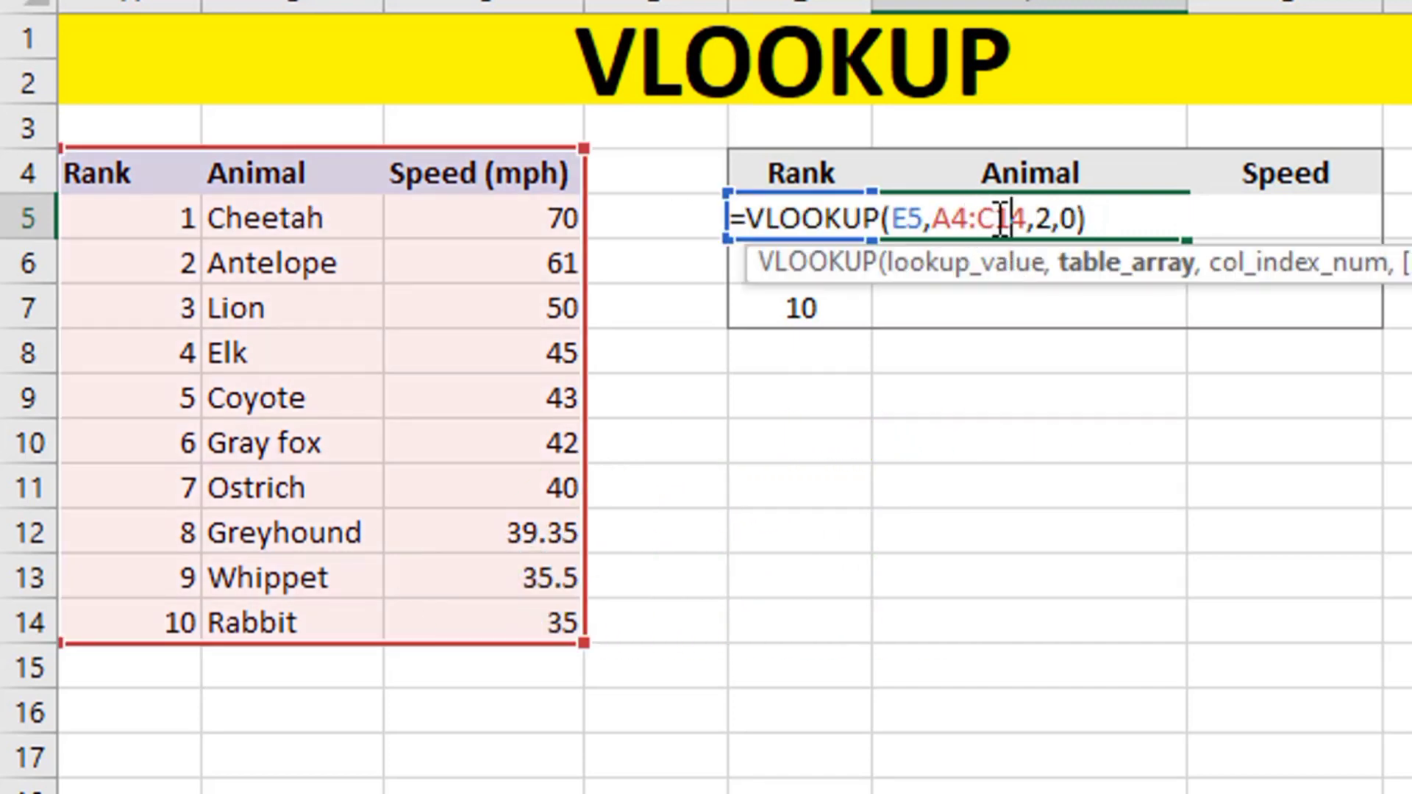
pyautogui.moveTo(1027, 218); pyautogui.dragTo(944, 218)
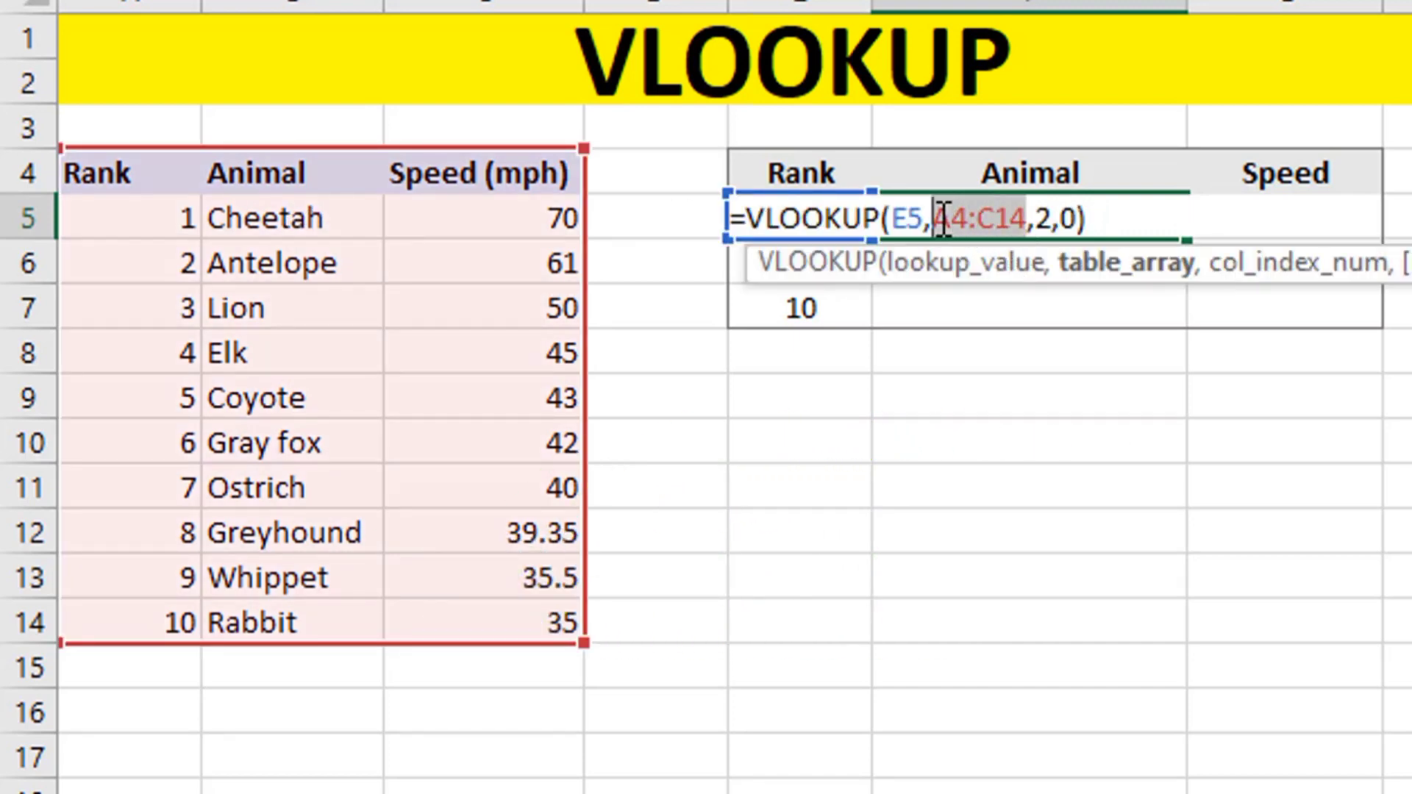
pyautogui.press('F4')
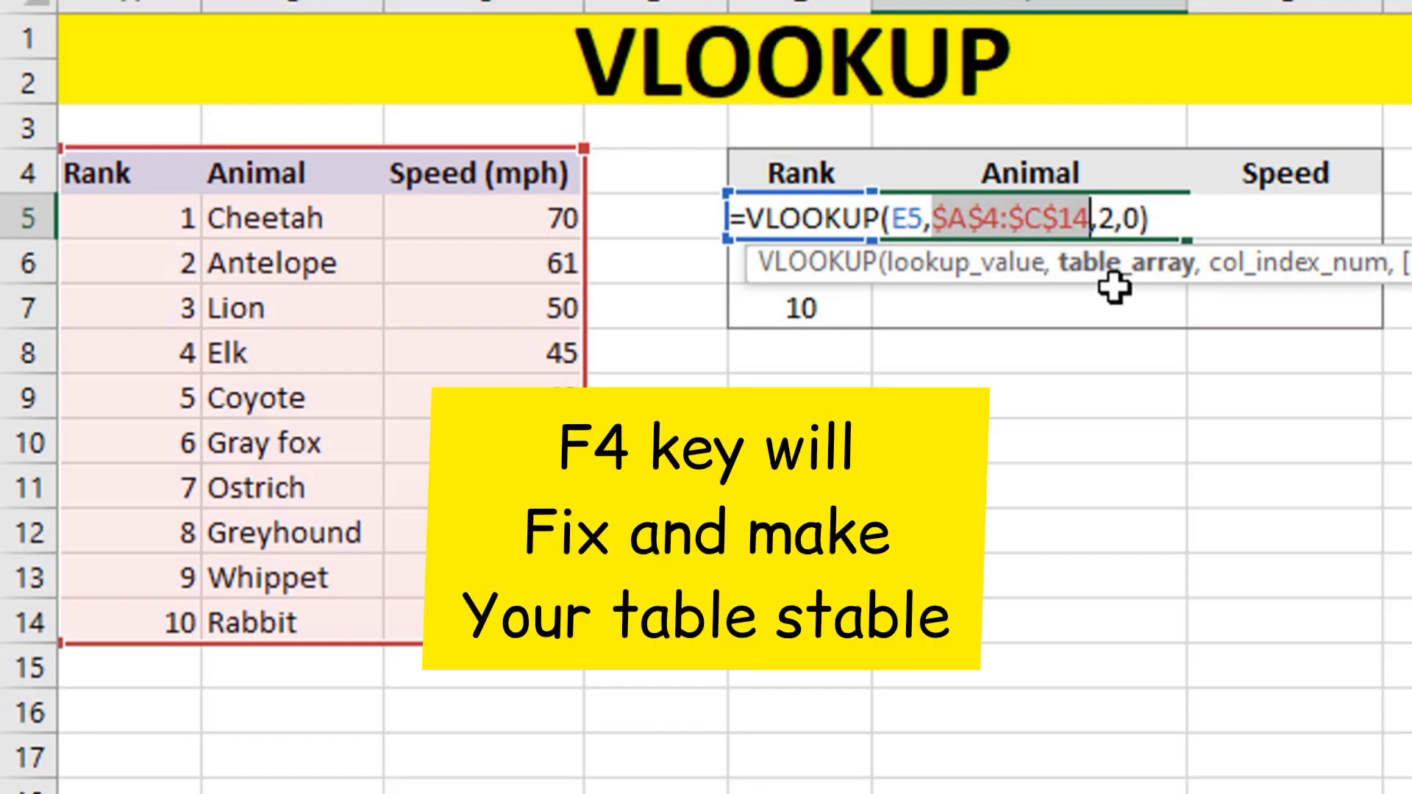
pyautogui.press('Return')
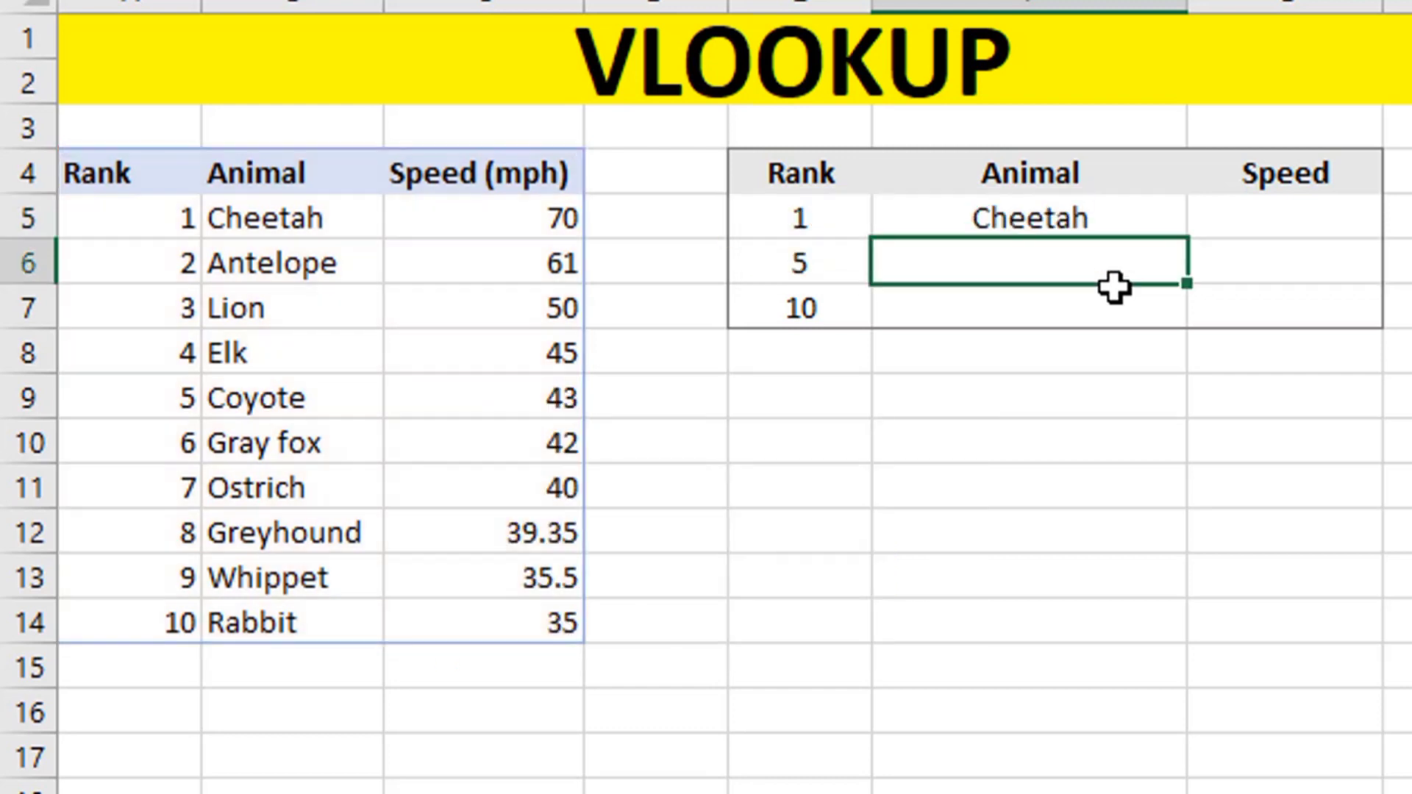
pyautogui.click(1125, 215)
pyautogui.moveTo(1181, 237); pyautogui.dragTo(1179, 318)
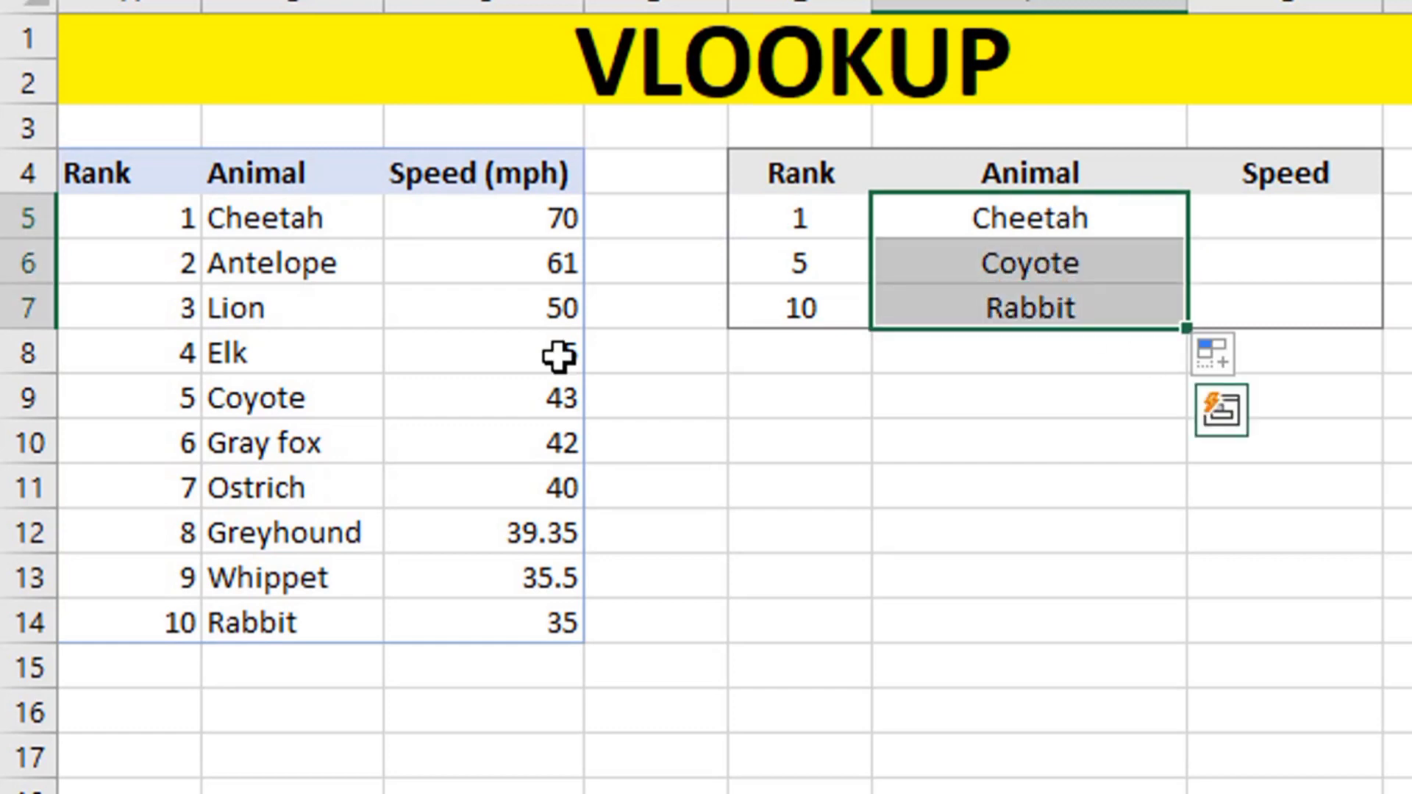
# - Copy the full formula text from the rank 1 Animal cell into the rank 1 Speed cell without shifting its references
pyautogui.press('Right')
pyautogui.click(936, 217)
pyautogui.doubleClick(1019, 213)
pyautogui.moveTo(1165, 217); pyautogui.dragTo(710, 189)
pyautogui.hotkey('ctrl', 'c')
pyautogui.press('Escape')
pyautogui.doubleClick(1282, 219)
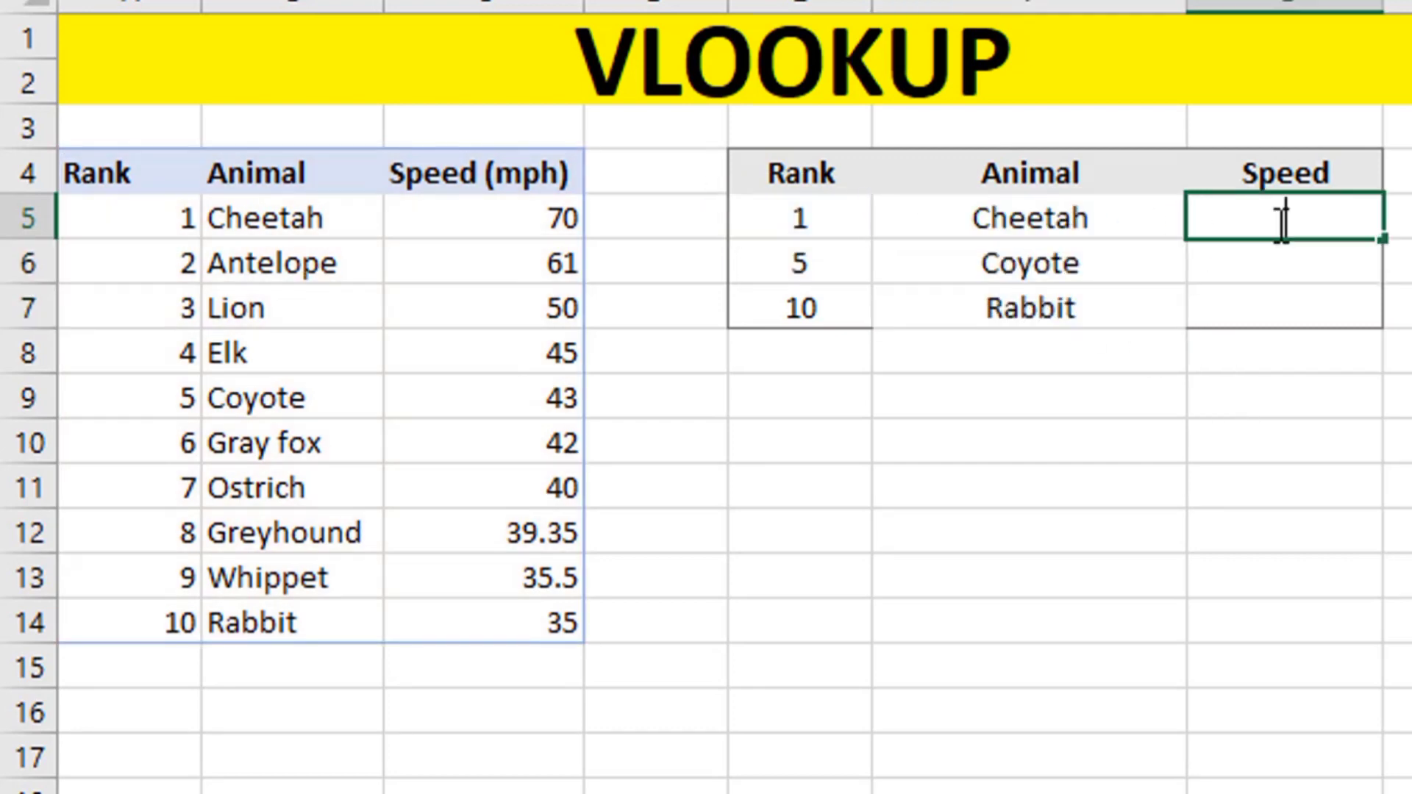
pyautogui.hotkey('ctrl', 'v')
# - Change the column index to 3 in the rank 1 Speed formula and fill it down to the rank 10 row
pyautogui.click(1405, 219)
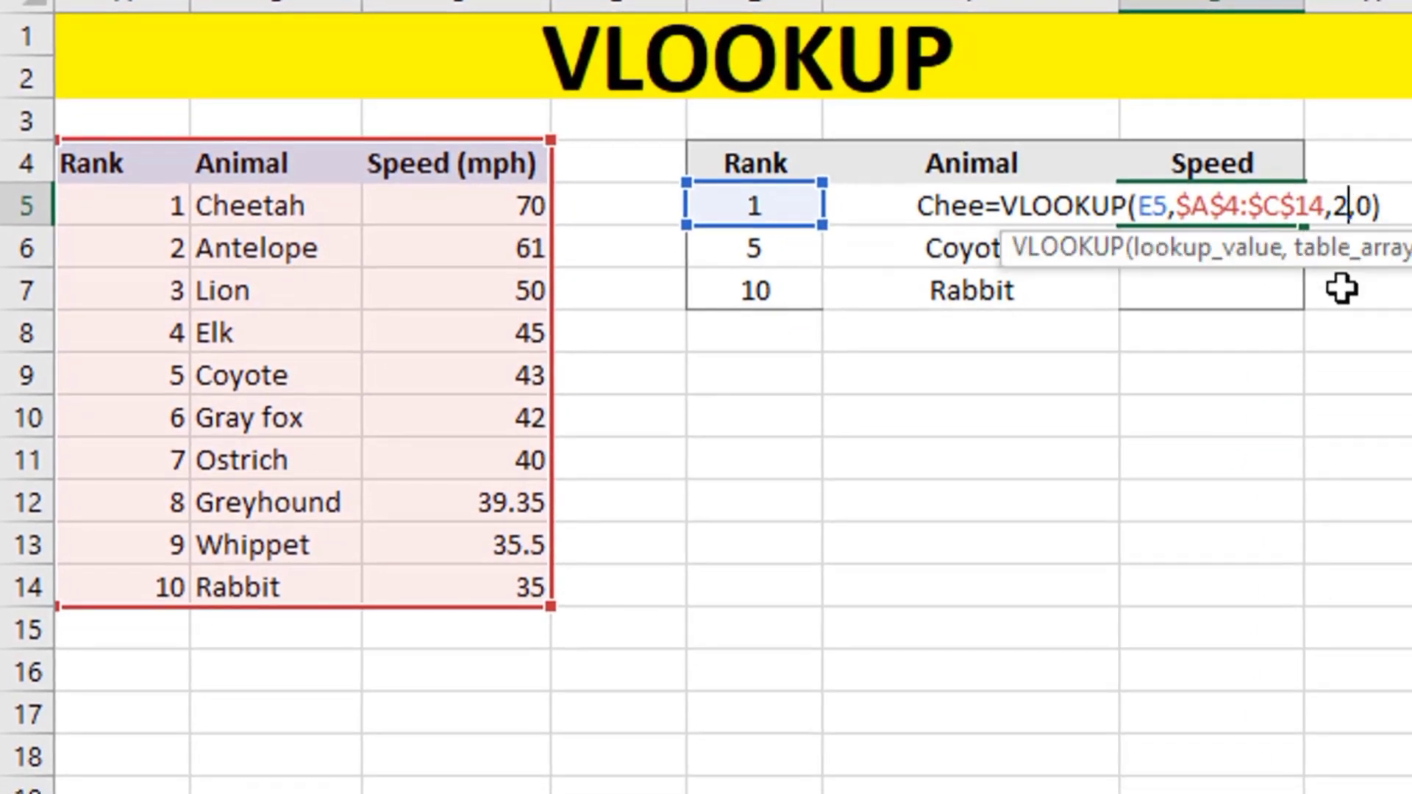
pyautogui.press('BackSpace')
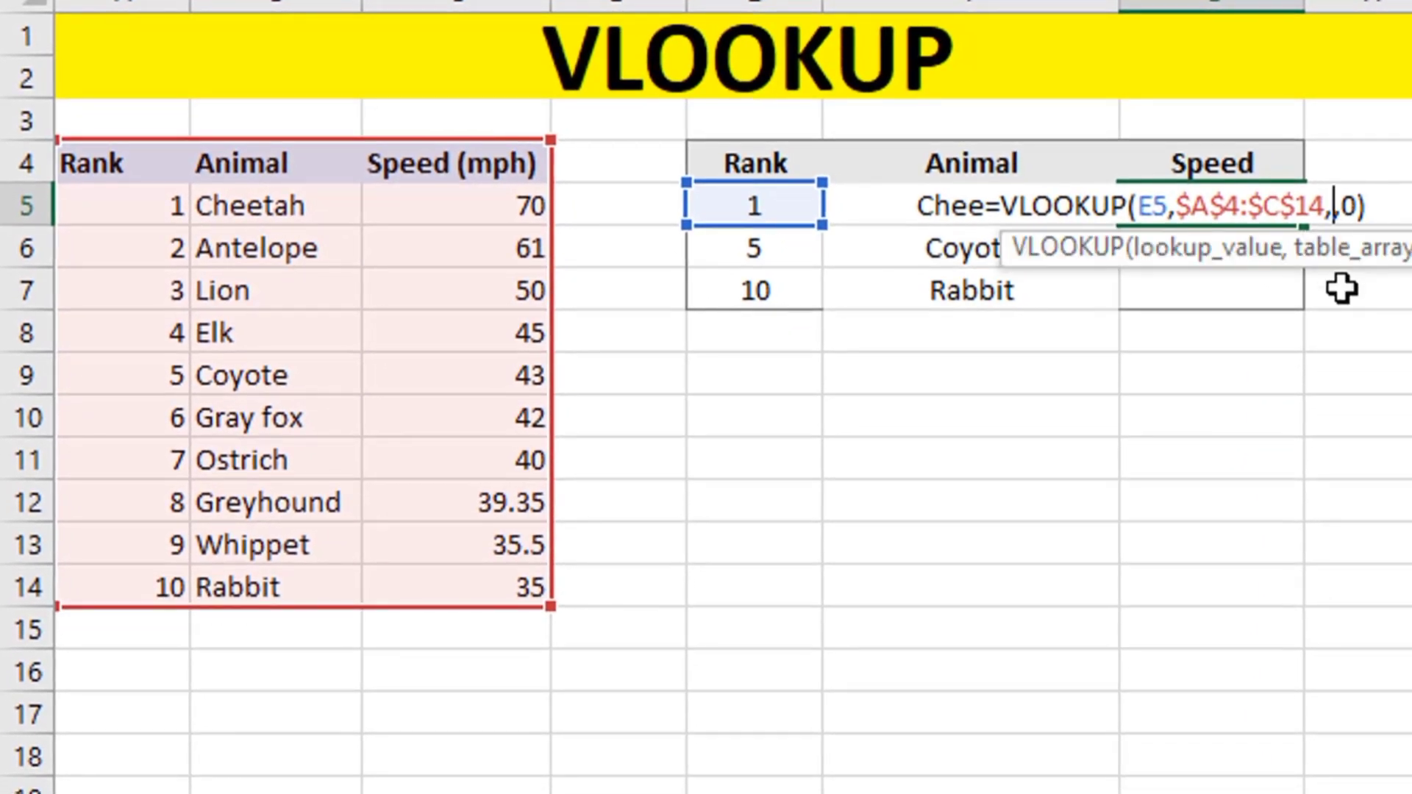
pyautogui.write('3')
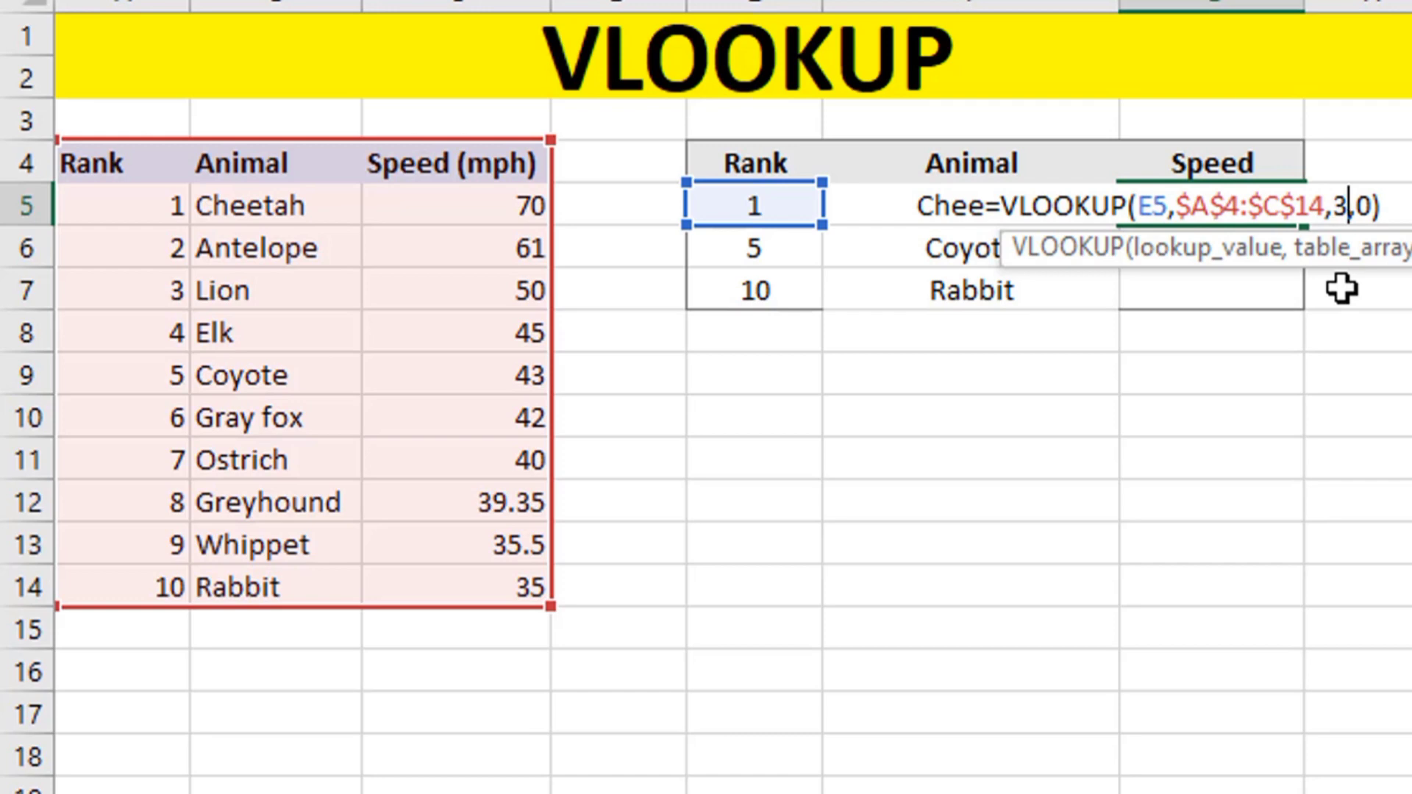
pyautogui.press('Return')
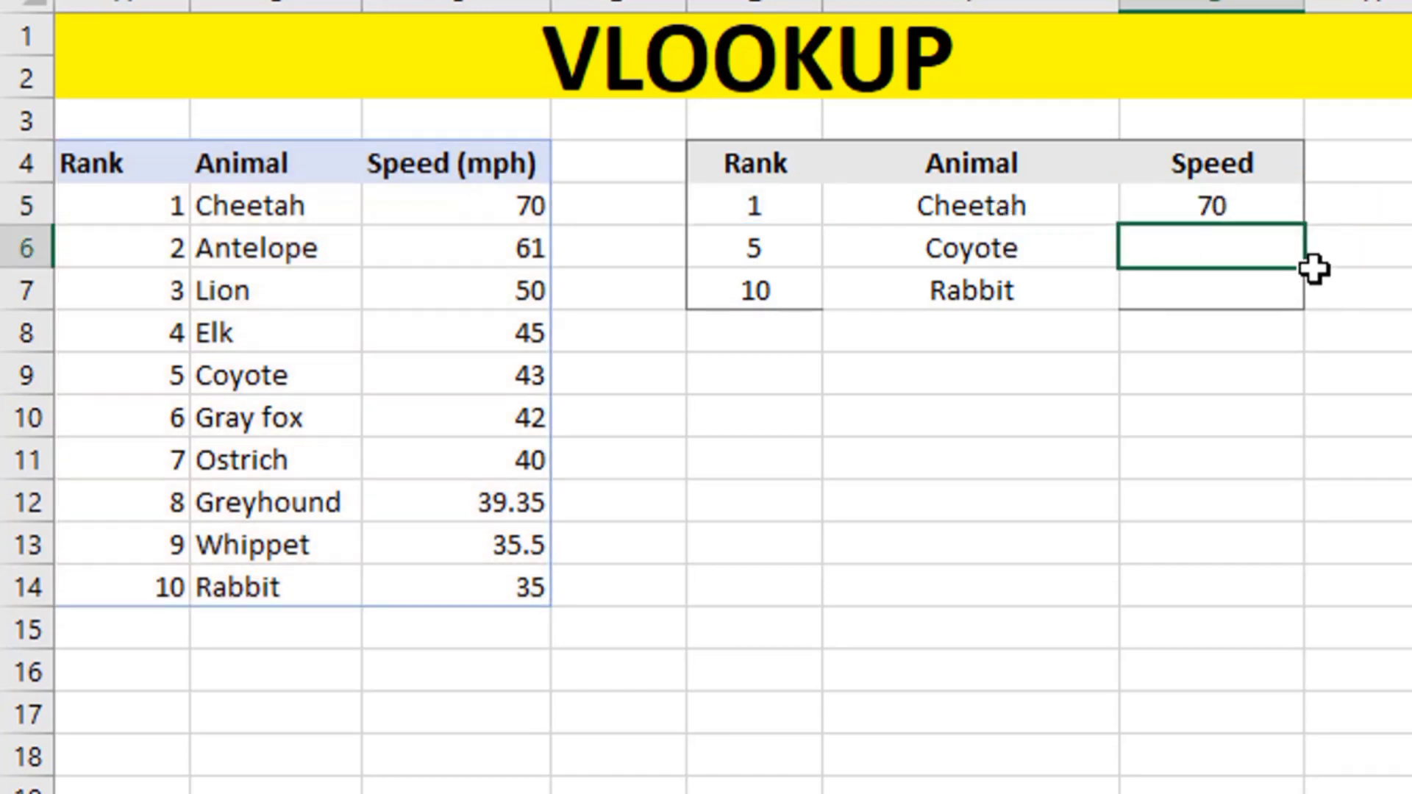
pyautogui.click(1251, 197)
pyautogui.moveTo(1304, 226); pyautogui.dragTo(1289, 309)
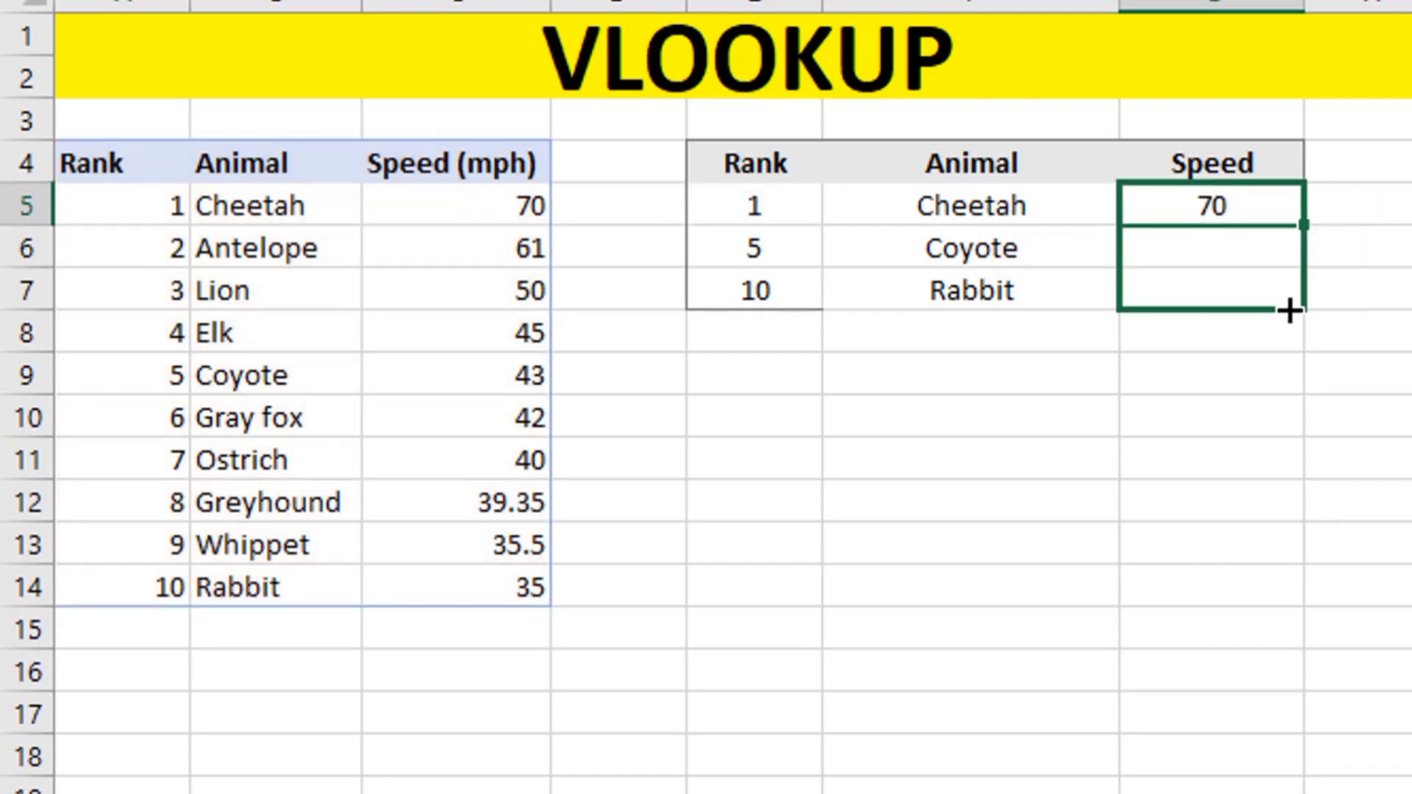
pyautogui.click(1150, 287)
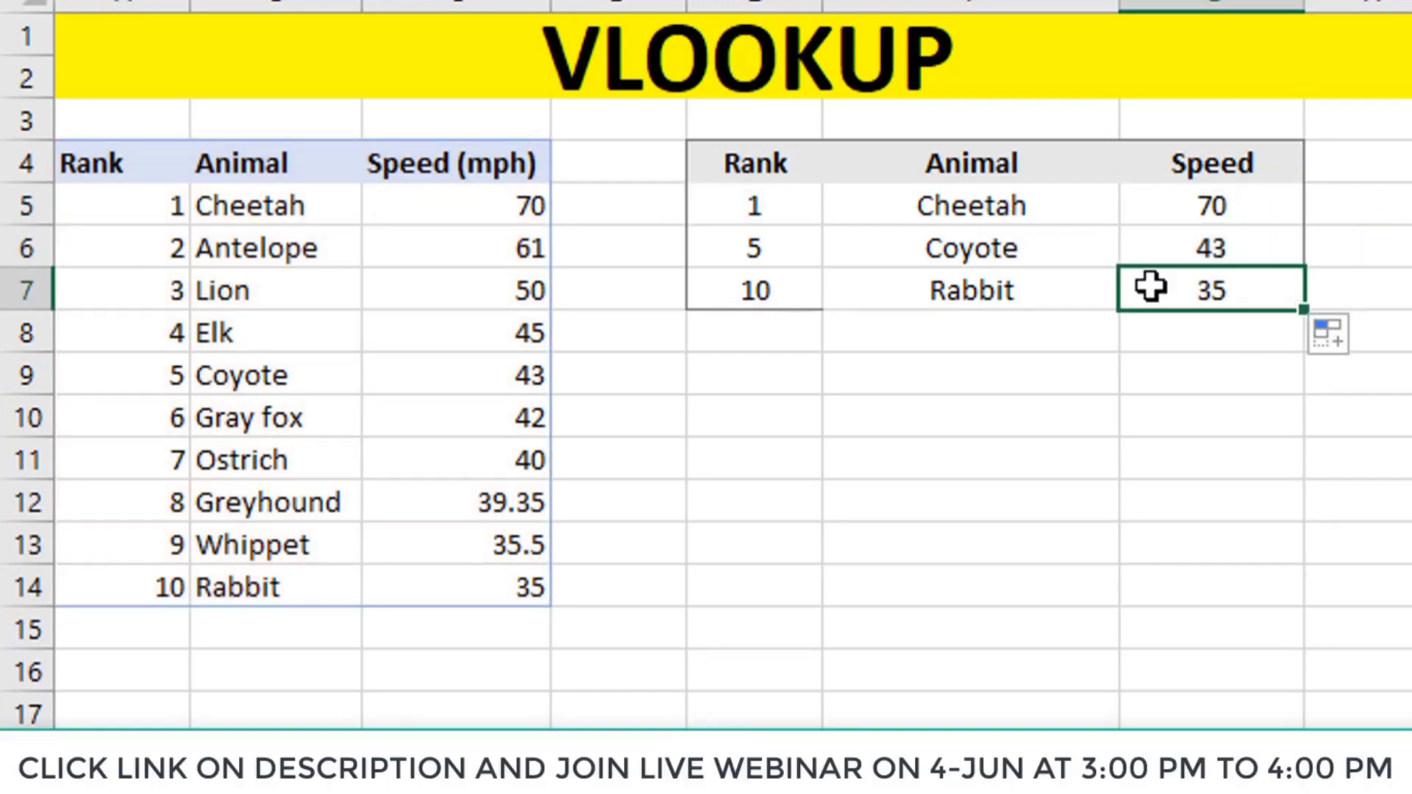